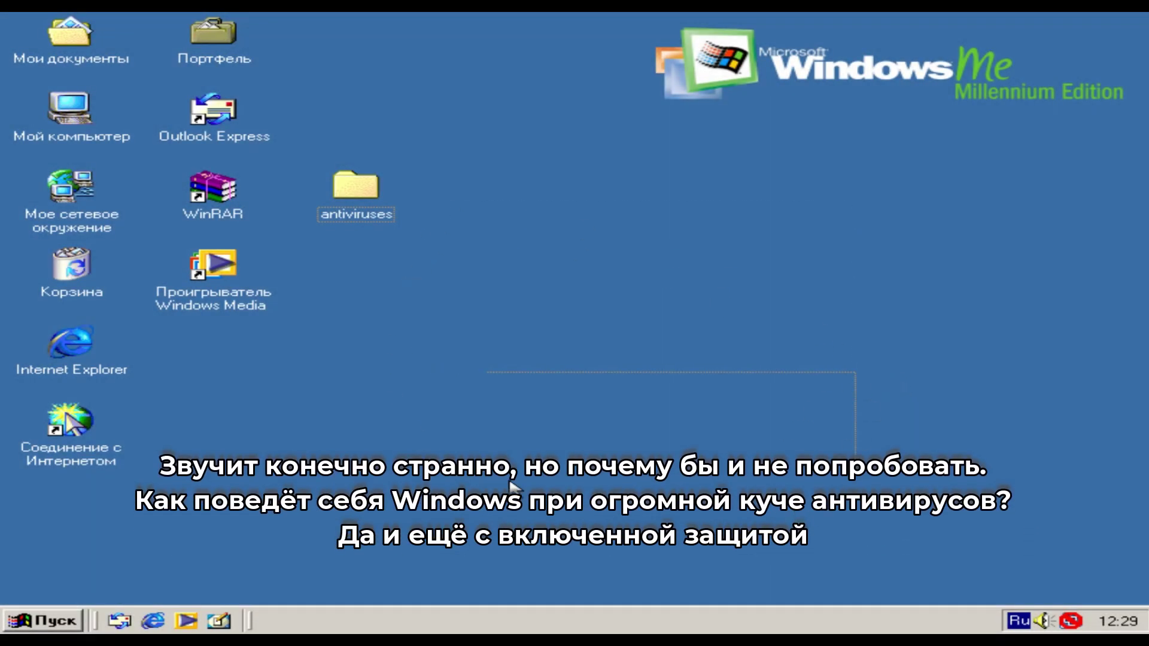
- View My Computer's system properties, then quit the Internet Connection Wizard
{"action": "right_click", "coordinate": [98, 115]}
{"action": "left_click", "coordinate": [174, 273]}
{"action": "left_click_drag", "start_coordinate": [489, 147], "coordinate": [417, 78]}
{"action": "left_click", "coordinate": [645, 64]}
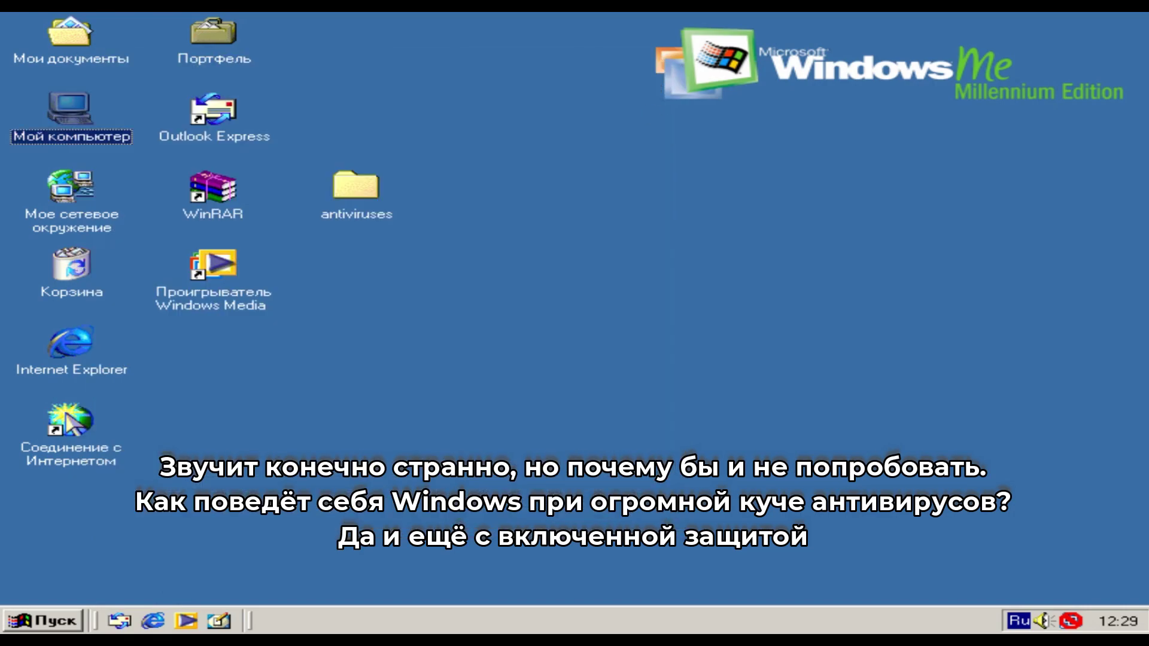
{"action": "left_click", "coordinate": [958, 99]}
{"action": "left_click", "coordinate": [731, 377]}
- Launch Windows Media Player and preview the Canvas, Classic, Heart, Optik, Pyrite and Rusty skins
{"action": "left_click", "coordinate": [42, 620]}
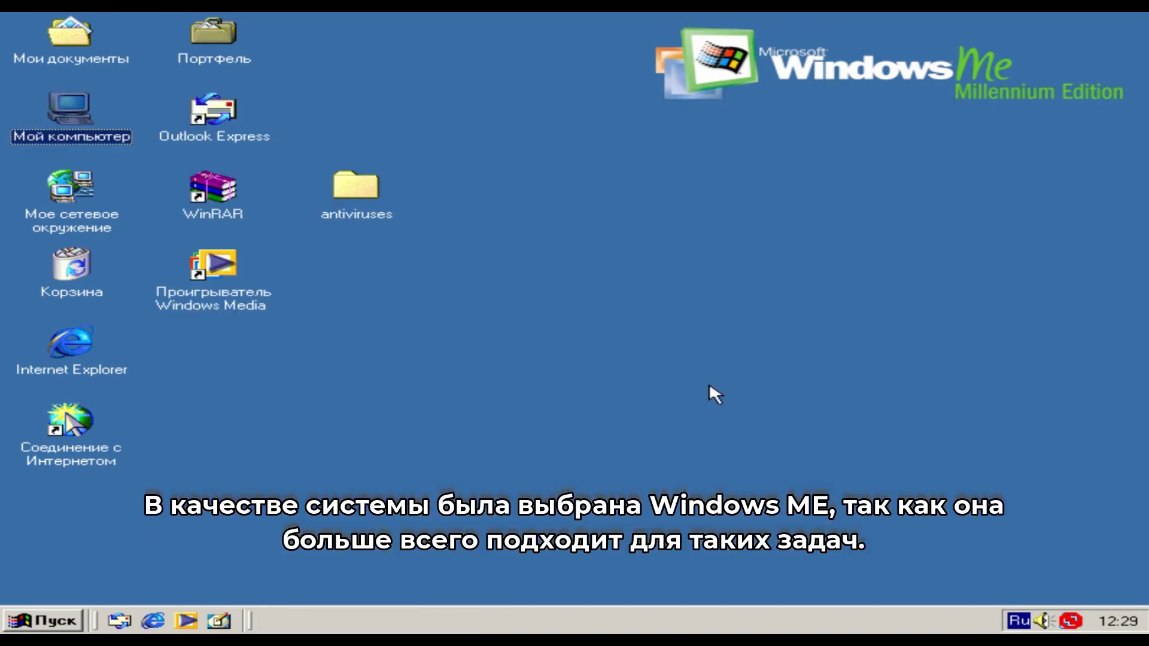
{"action": "mouse_move", "coordinate": [178, 362]}
{"action": "left_click", "coordinate": [497, 467]}
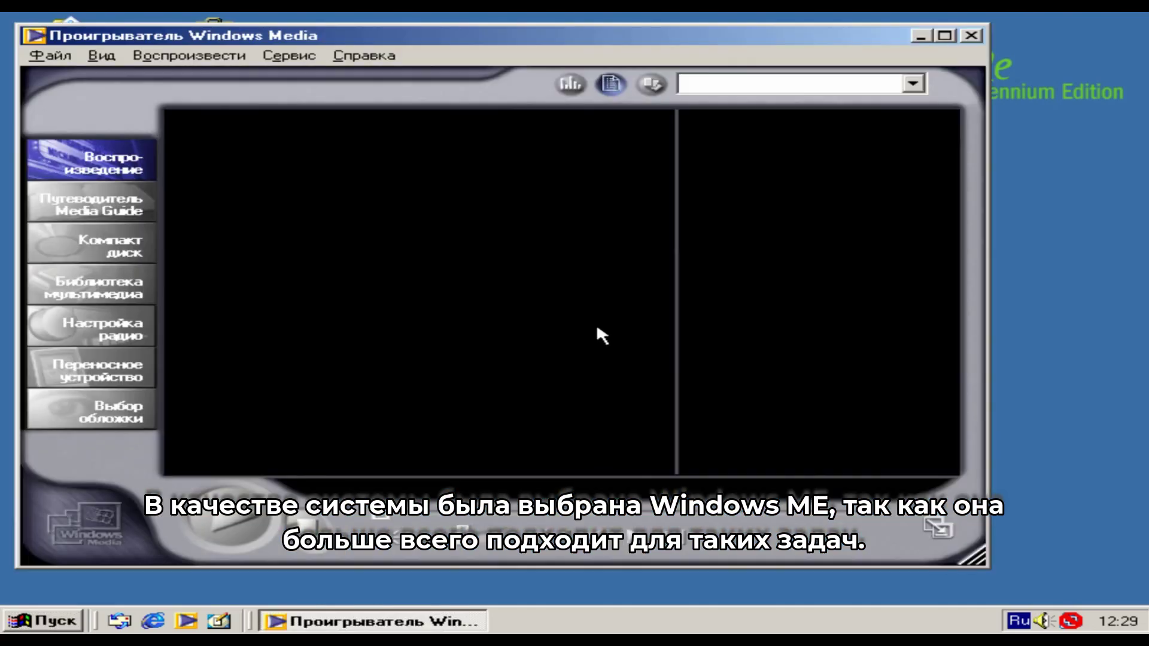
{"action": "left_click", "coordinate": [119, 413]}
{"action": "left_click", "coordinate": [246, 519]}
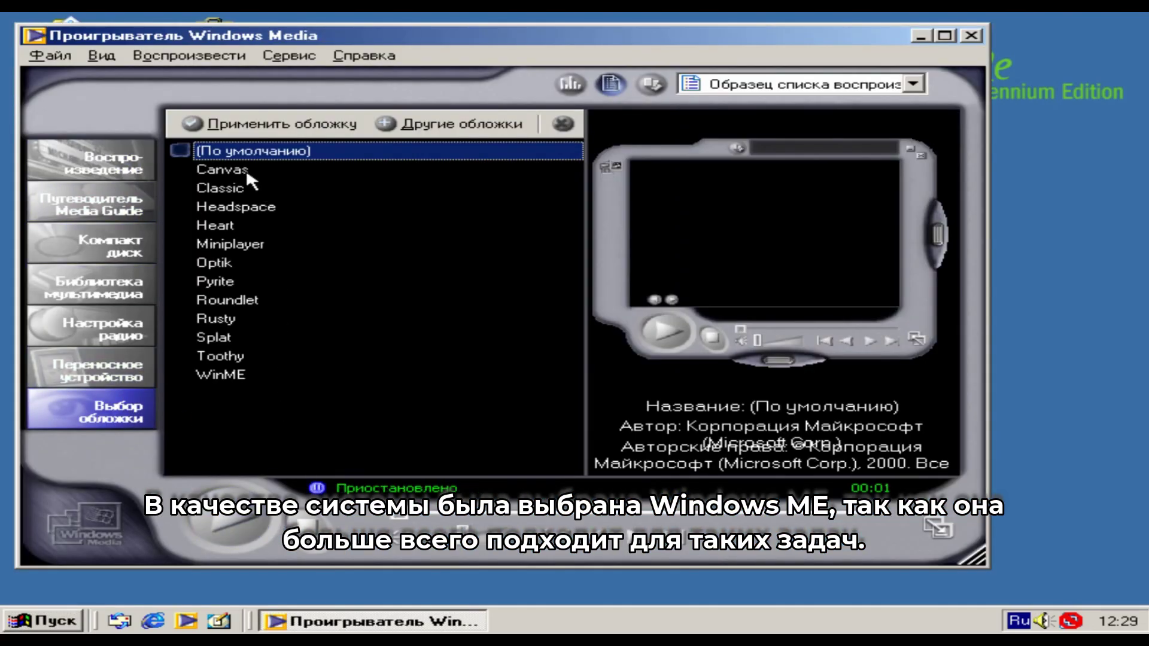
{"action": "left_click", "coordinate": [246, 168]}
{"action": "left_click", "coordinate": [230, 188]}
{"action": "left_click", "coordinate": [236, 225]}
{"action": "left_click", "coordinate": [213, 262]}
{"action": "left_click", "coordinate": [215, 281]}
{"action": "left_click", "coordinate": [216, 318]}
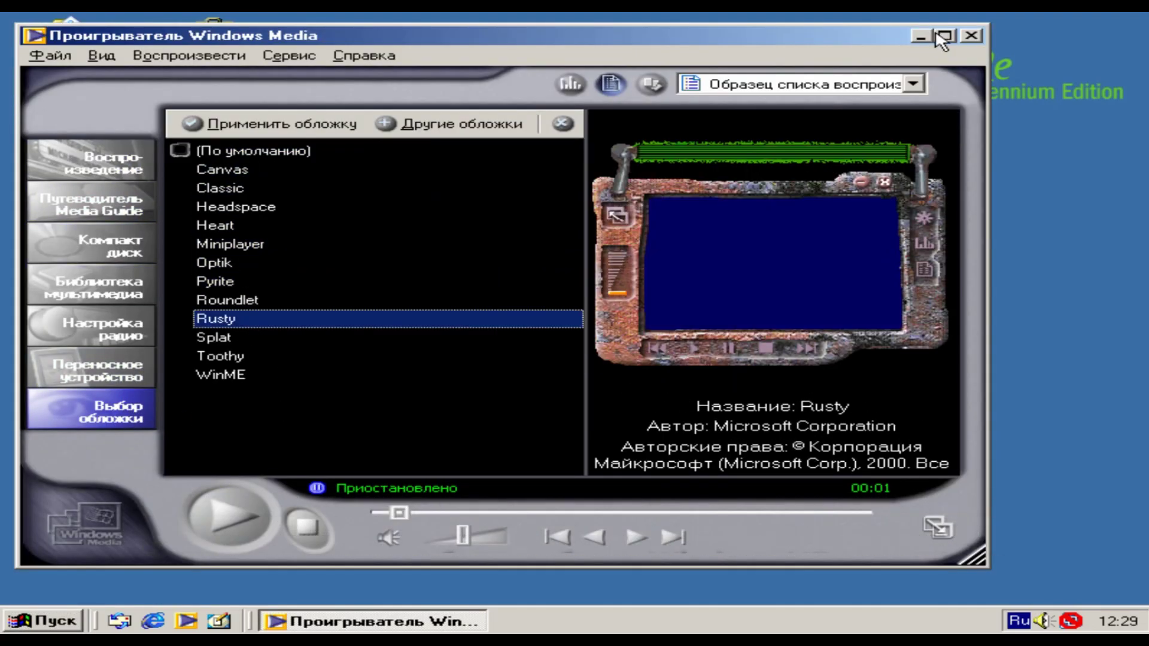
- Close Media Player, open the desktop's display properties, and select the antiviruses folder
{"action": "left_click", "coordinate": [970, 35]}
{"action": "right_click", "coordinate": [540, 207]}
{"action": "left_click", "coordinate": [616, 379]}
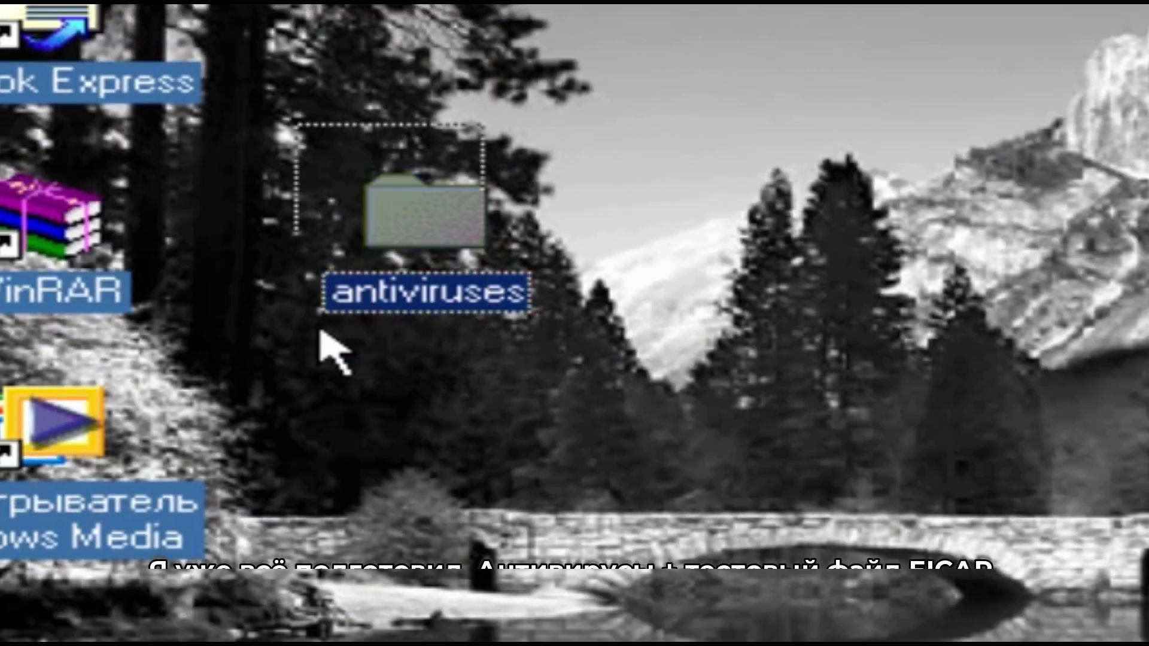
{"action": "left_click_drag", "start_coordinate": [334, 346], "coordinate": [578, 227]}
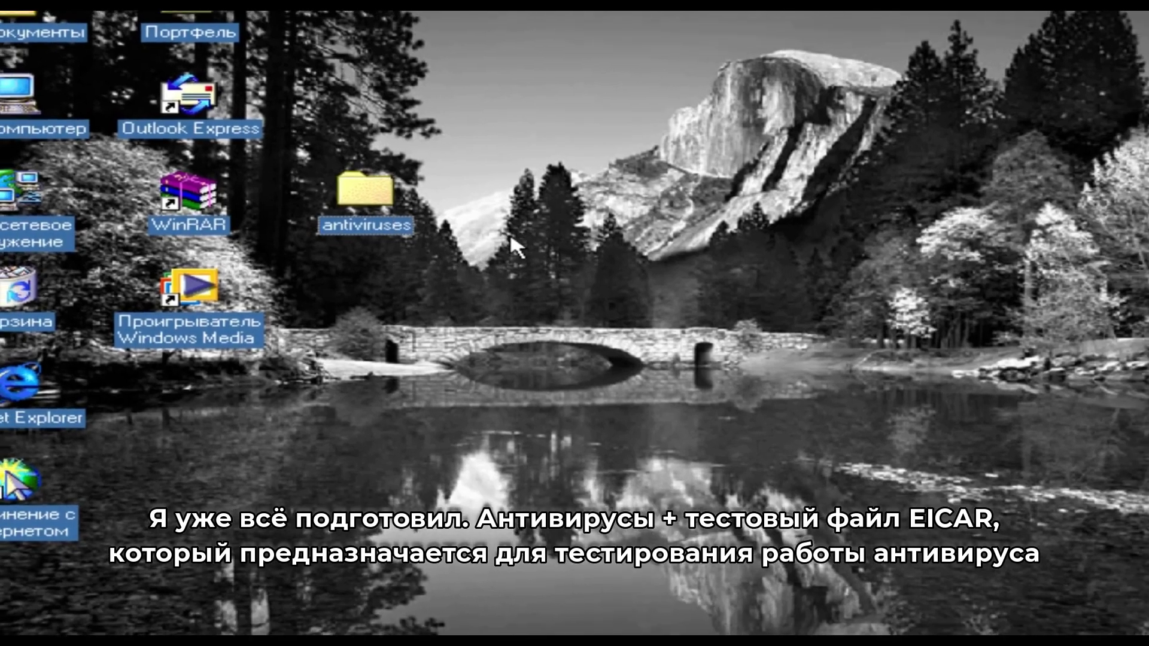
- Open the antiviruses folder and briefly select its eight antivirus folders
{"action": "double_click", "coordinate": [365, 194]}
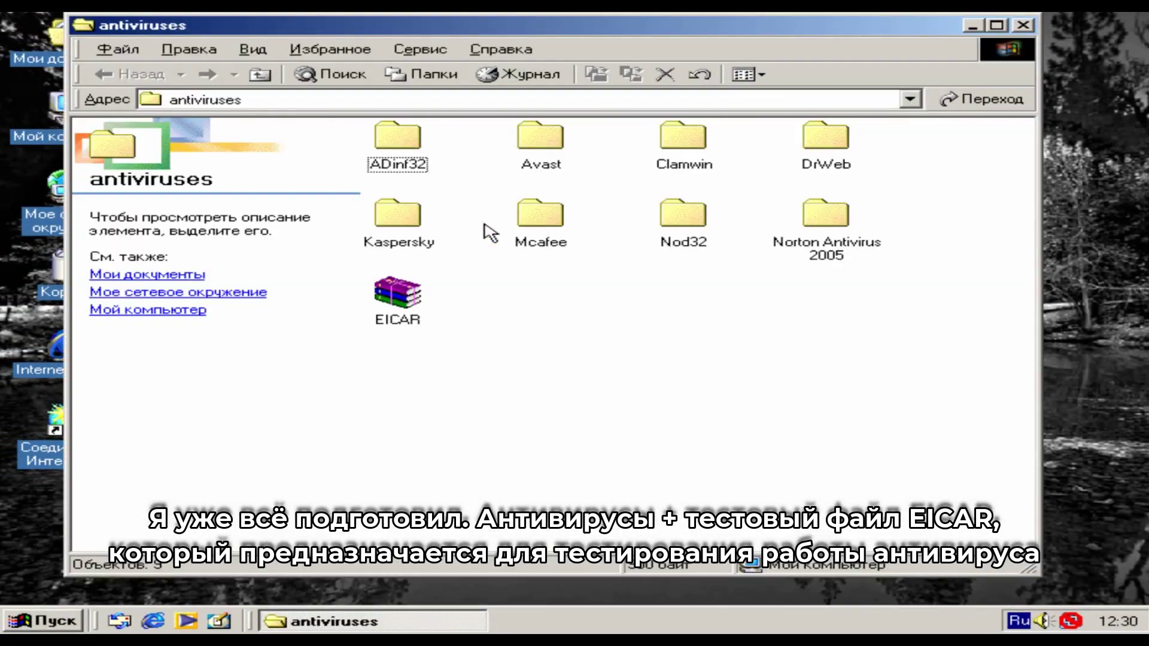
{"action": "left_click_drag", "start_coordinate": [948, 269], "coordinate": [392, 136]}
{"action": "left_click", "coordinate": [430, 315]}
- Review the EICAR archive's properties, then reposition the folder window
{"action": "left_click", "coordinate": [407, 317]}
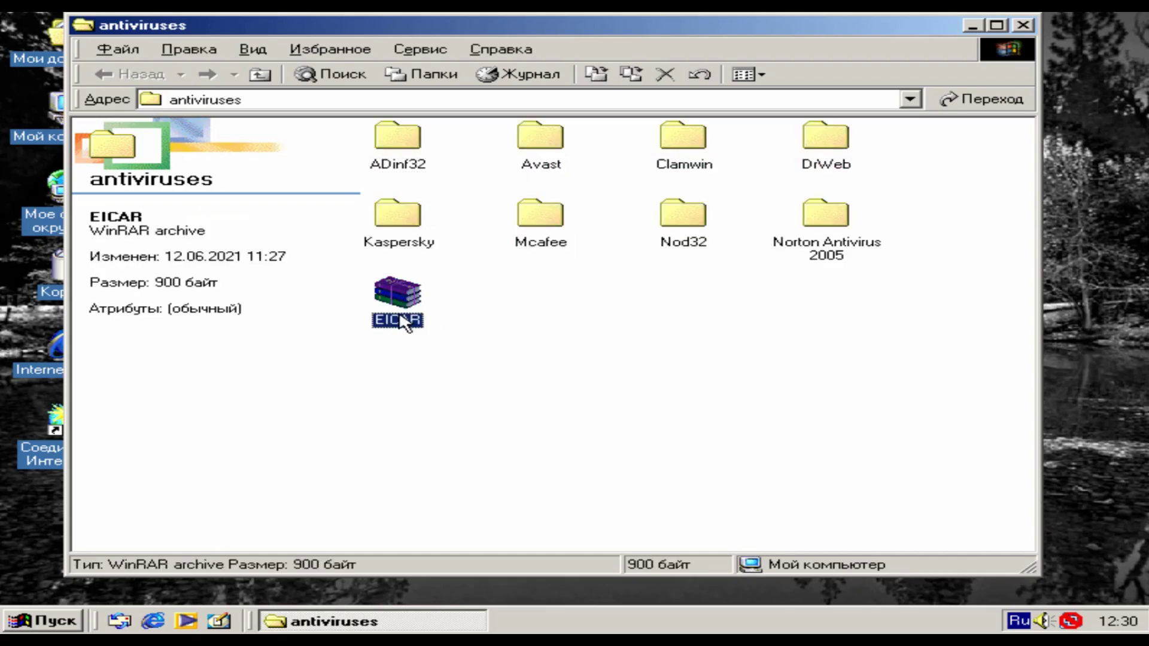
{"action": "right_click", "coordinate": [413, 311]}
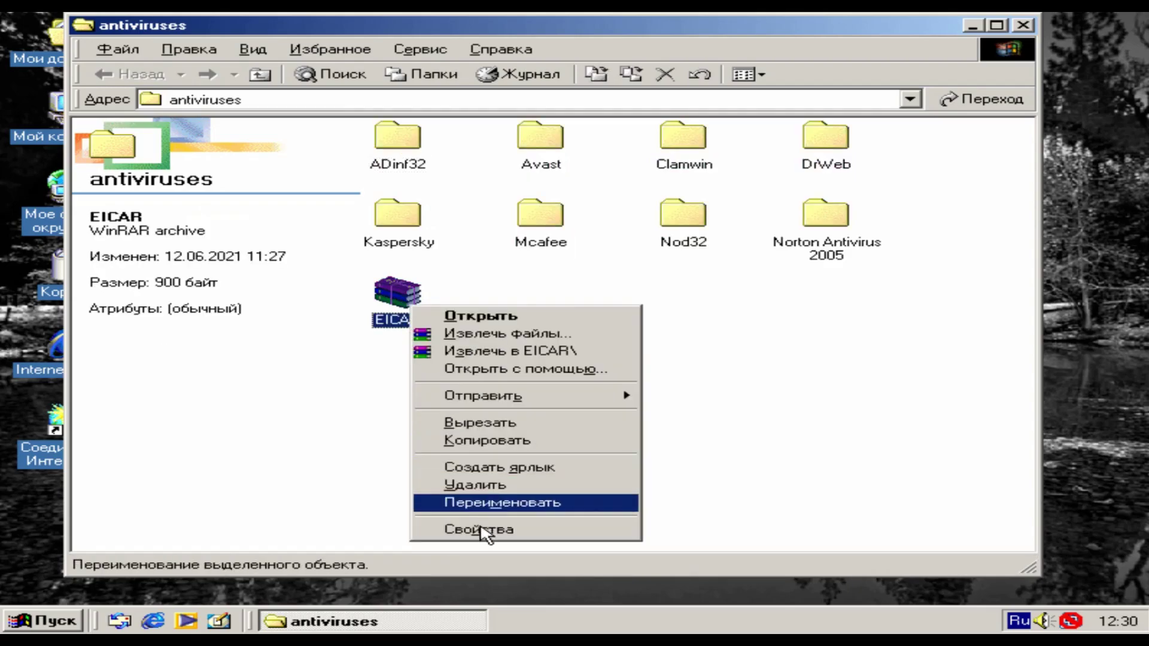
{"action": "left_click", "coordinate": [466, 598]}
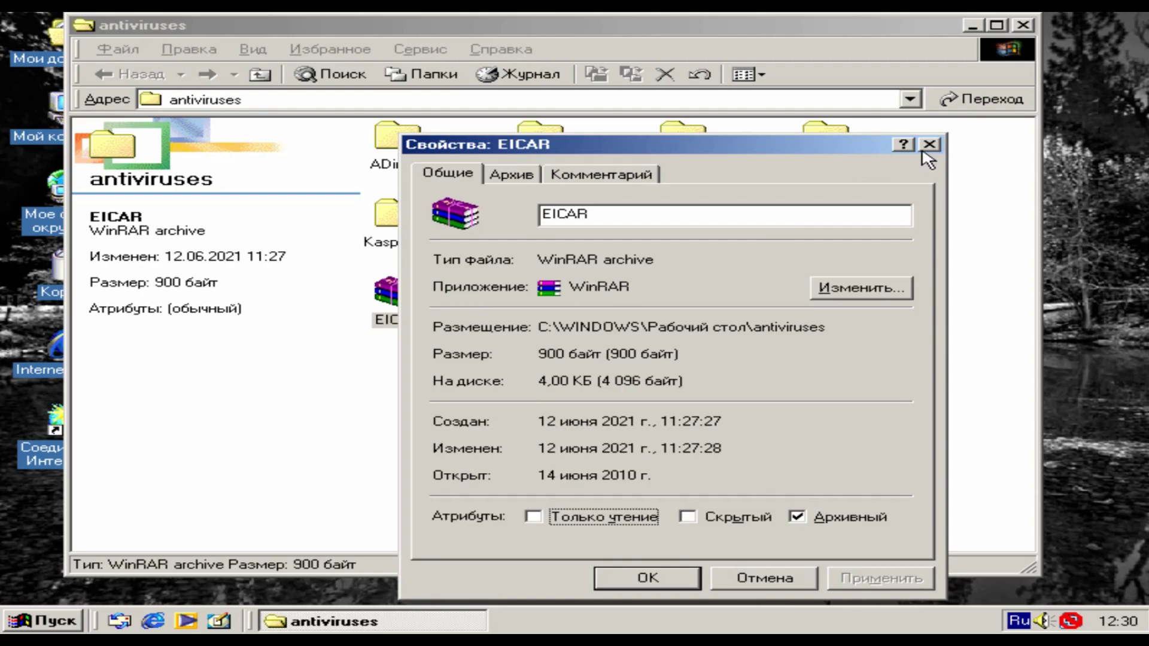
{"action": "left_click", "coordinate": [928, 147]}
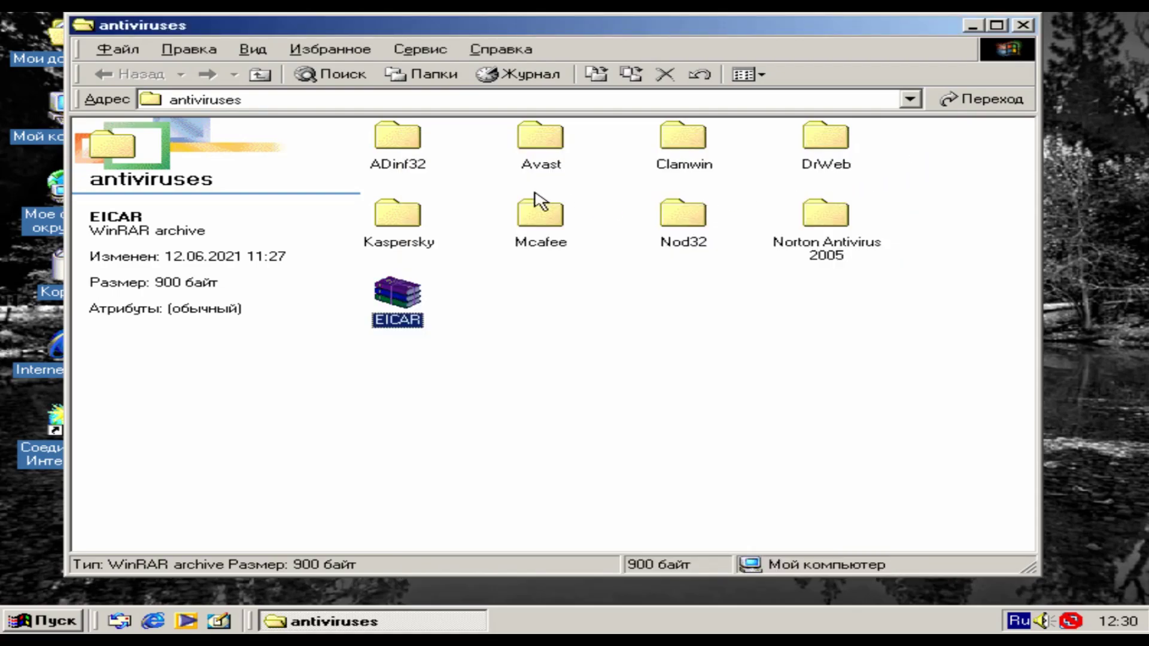
{"action": "left_click_drag", "start_coordinate": [379, 33], "coordinate": [424, 42]}
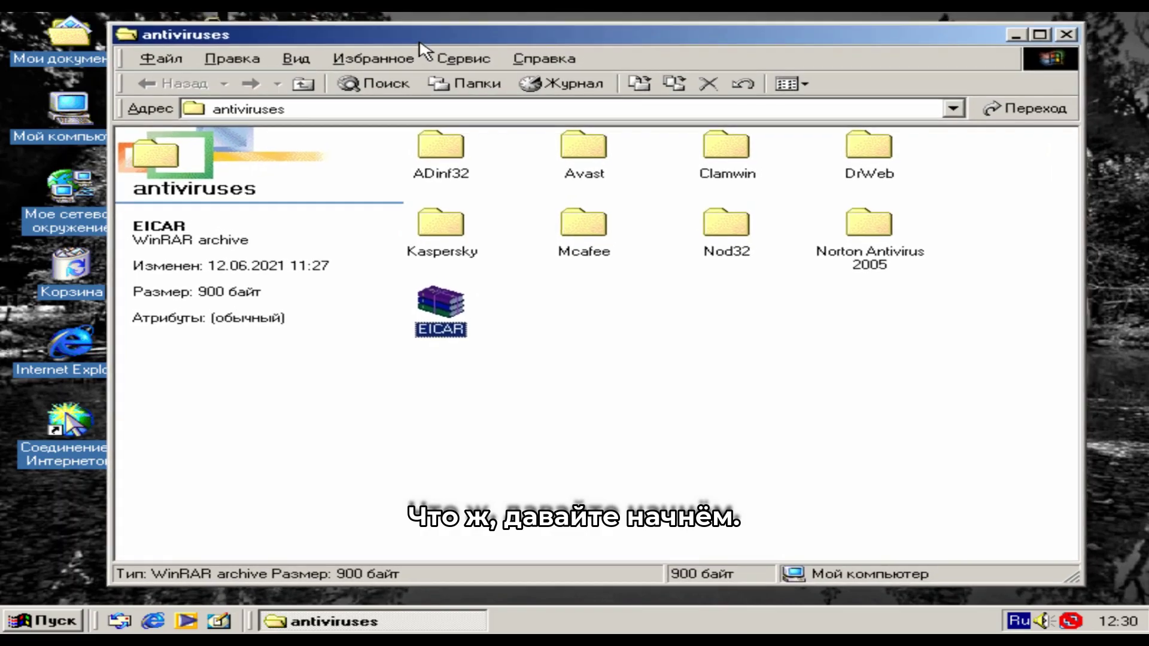
- Run the ADinf32 setup from ADinf32\ADINF32A.100\_INST_\ADINF32A
{"action": "left_click", "coordinate": [441, 161]}
{"action": "double_click", "coordinate": [440, 161]}
{"action": "double_click", "coordinate": [476, 178]}
{"action": "double_click", "coordinate": [465, 172]}
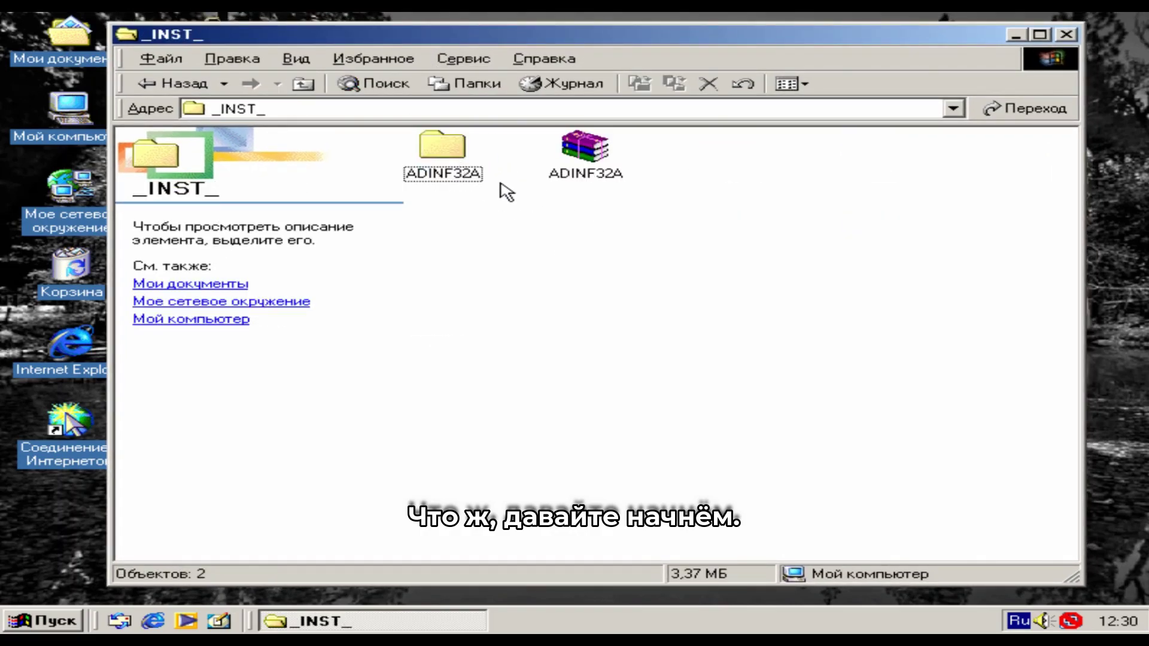
{"action": "double_click", "coordinate": [473, 176]}
{"action": "double_click", "coordinate": [740, 383]}
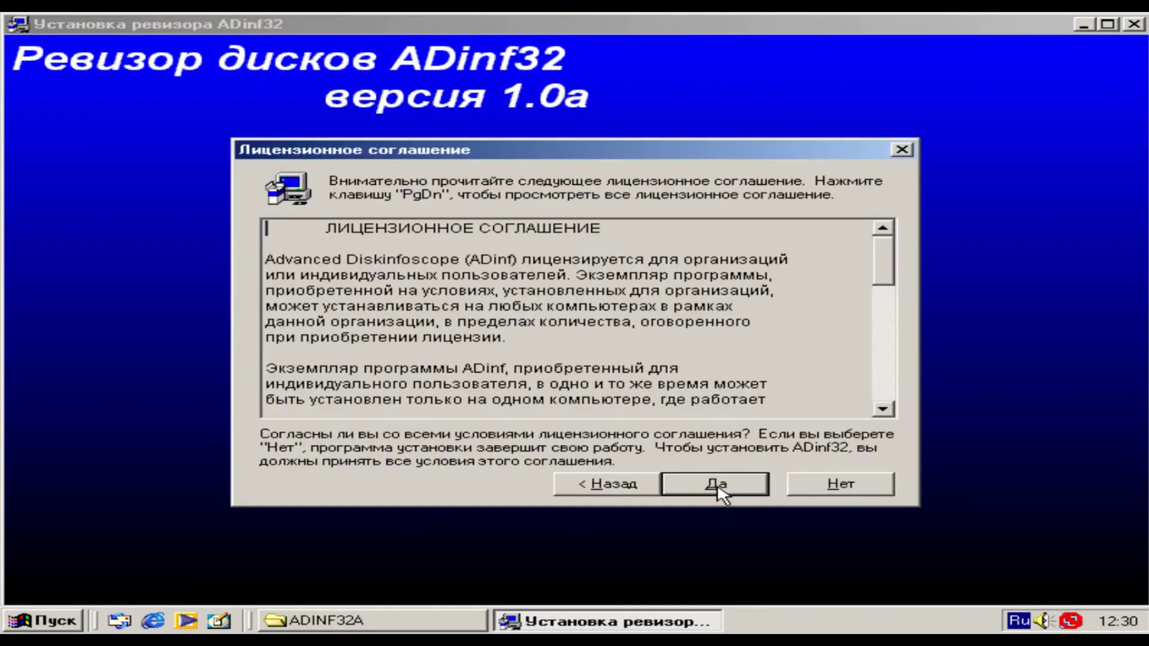
- Install ADinf32 with its disk tables built, then view its boot-time scanning settings
{"action": "left_click", "coordinate": [721, 485]}
{"action": "left_click", "coordinate": [724, 497]}
{"action": "left_click", "coordinate": [712, 410]}
{"action": "left_click", "coordinate": [615, 378]}
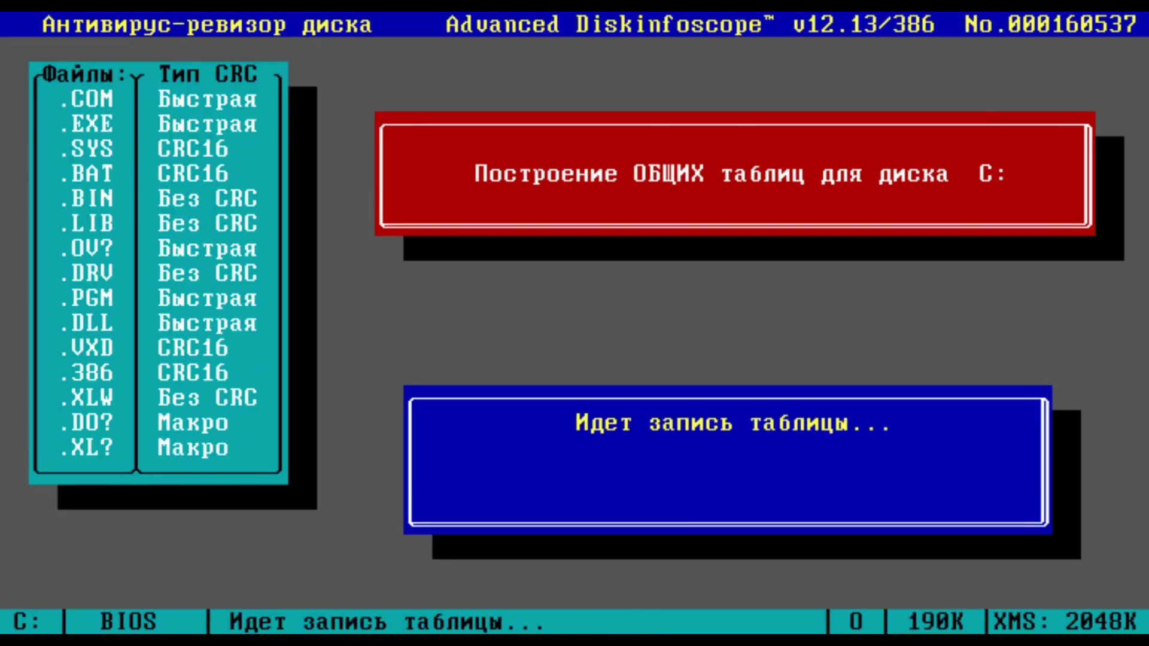
{"action": "key", "text": "Return"}
{"action": "key", "text": "Return"}
{"action": "key", "text": "Return"}
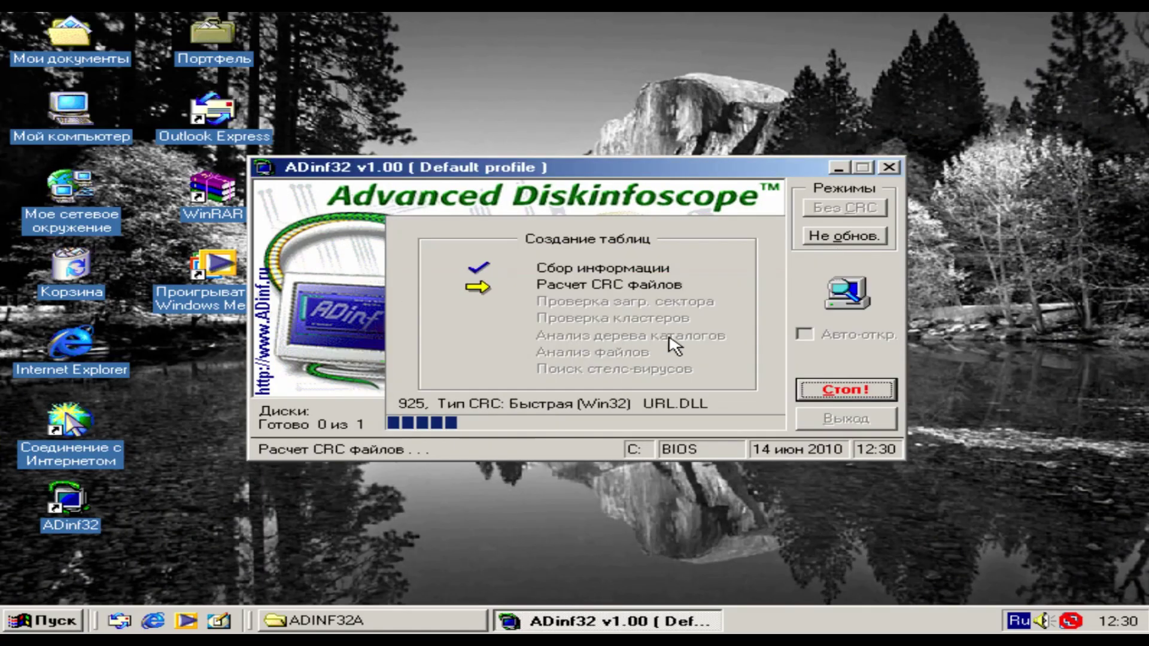
{"action": "left_click", "coordinate": [846, 361]}
{"action": "left_click", "coordinate": [559, 154]}
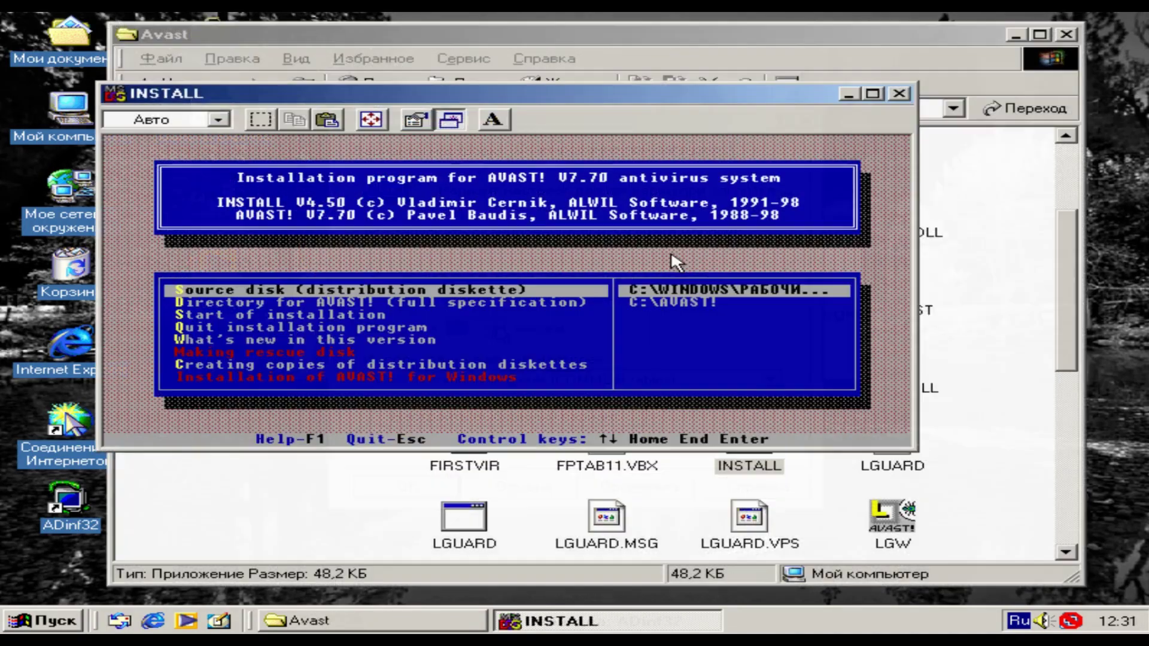
- Start the AVAST automatic installation and agree to test all disks for viruses
{"action": "key", "text": "Down"}
{"action": "key", "text": "Down"}
{"action": "key", "text": "Return"}
{"action": "key", "text": "Return"}
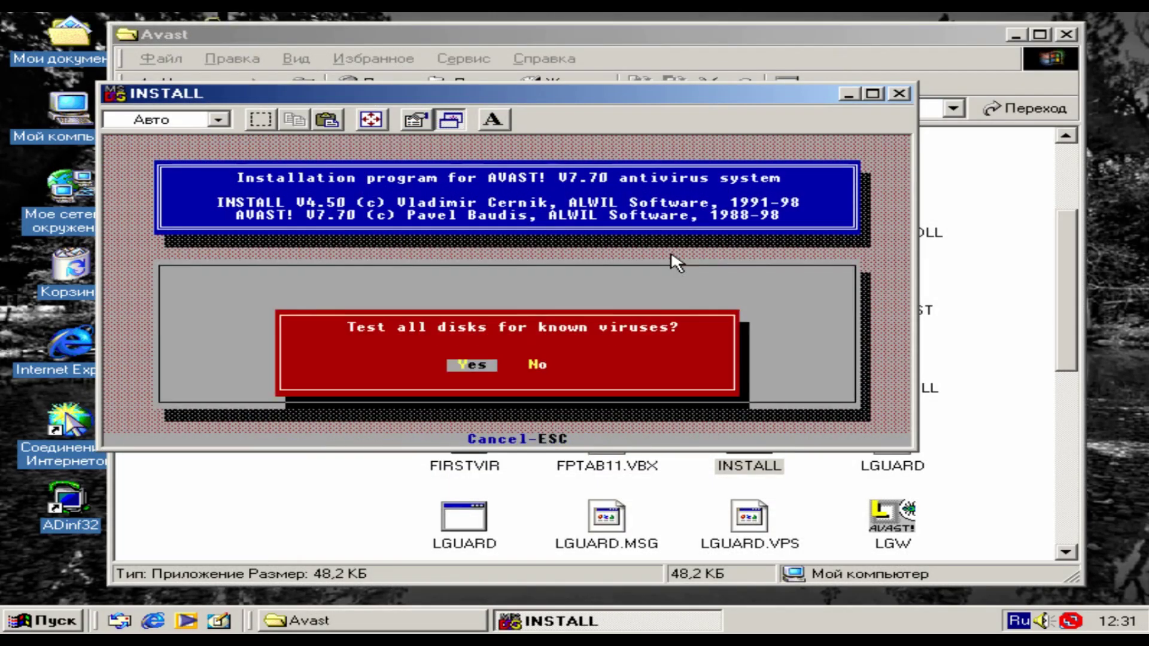
{"action": "key", "text": "Return"}
{"action": "key", "text": "Return"}
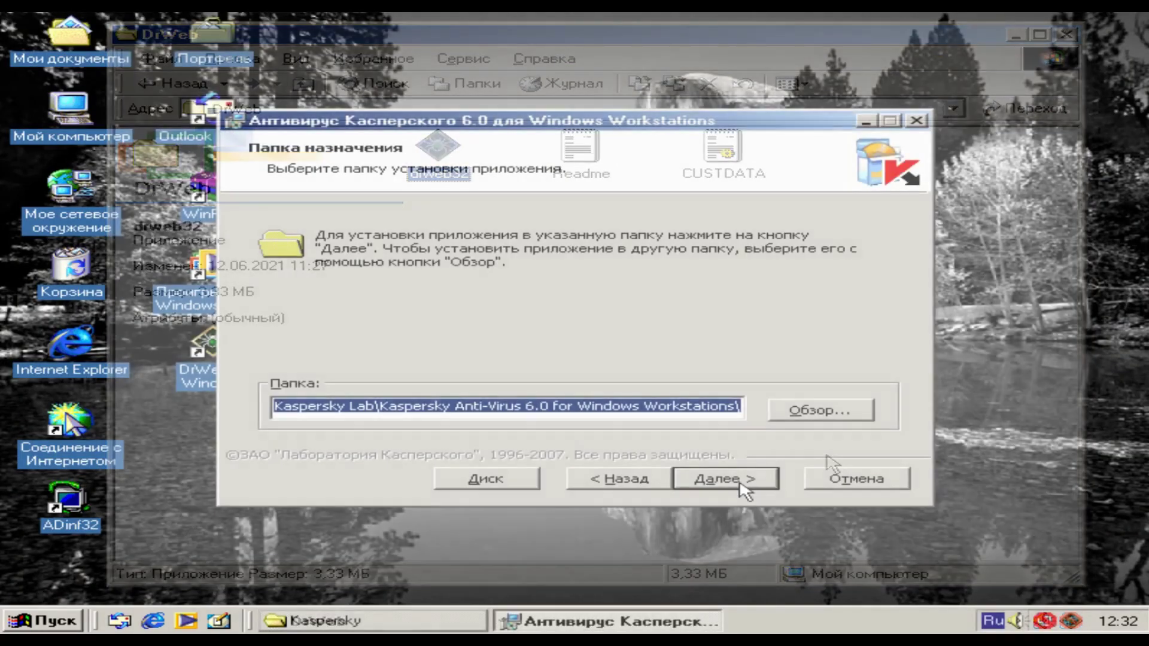
- Install Kaspersky Anti-Virus 6.0 with custom installation, then McAfee VirusScan with default options
{"action": "left_click", "coordinate": [736, 479]}
{"action": "left_click", "coordinate": [341, 313]}
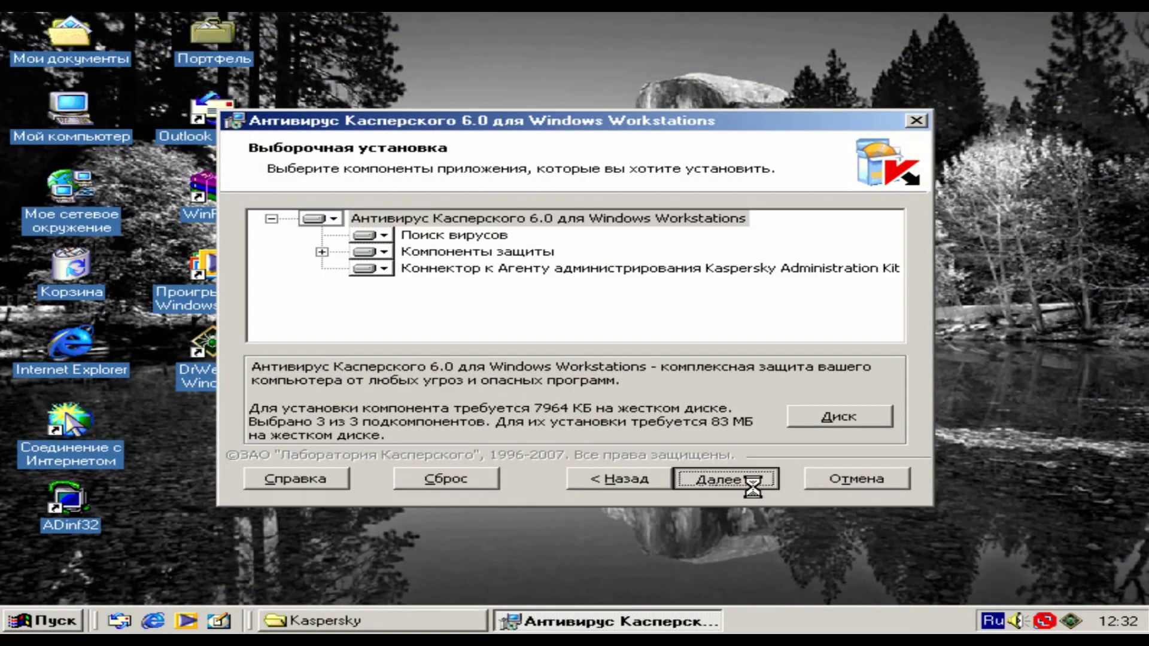
{"action": "left_click", "coordinate": [652, 479]}
{"action": "left_click", "coordinate": [350, 392]}
{"action": "left_click", "coordinate": [585, 476]}
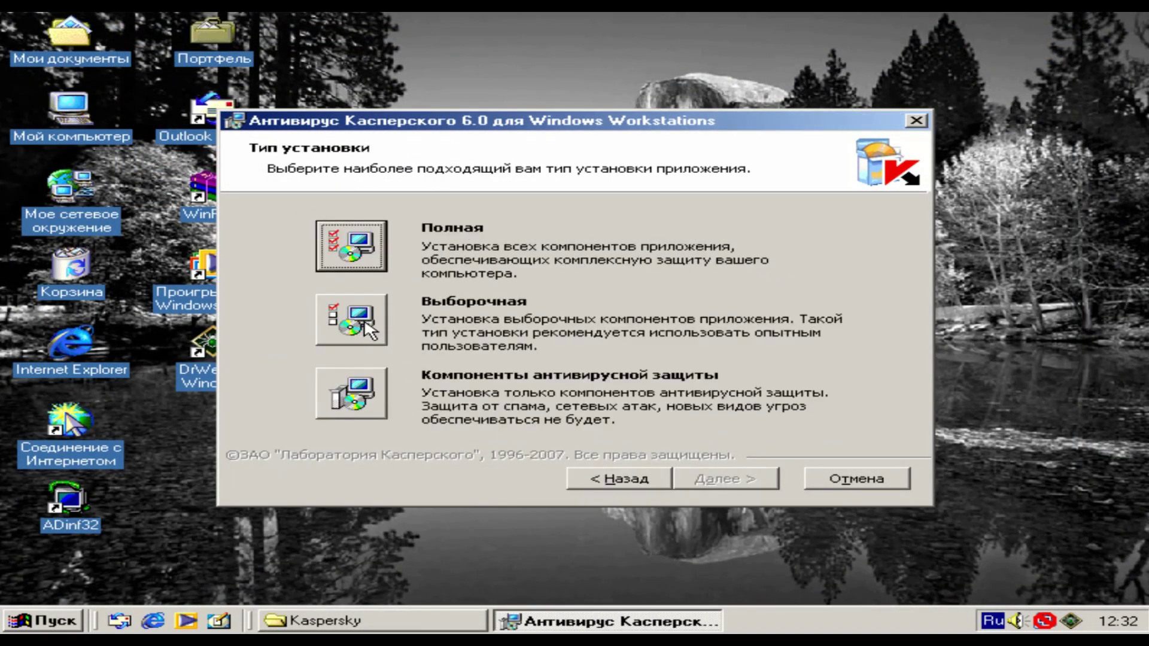
{"action": "left_click", "coordinate": [368, 328]}
{"action": "left_click", "coordinate": [736, 478]}
{"action": "left_click", "coordinate": [742, 478]}
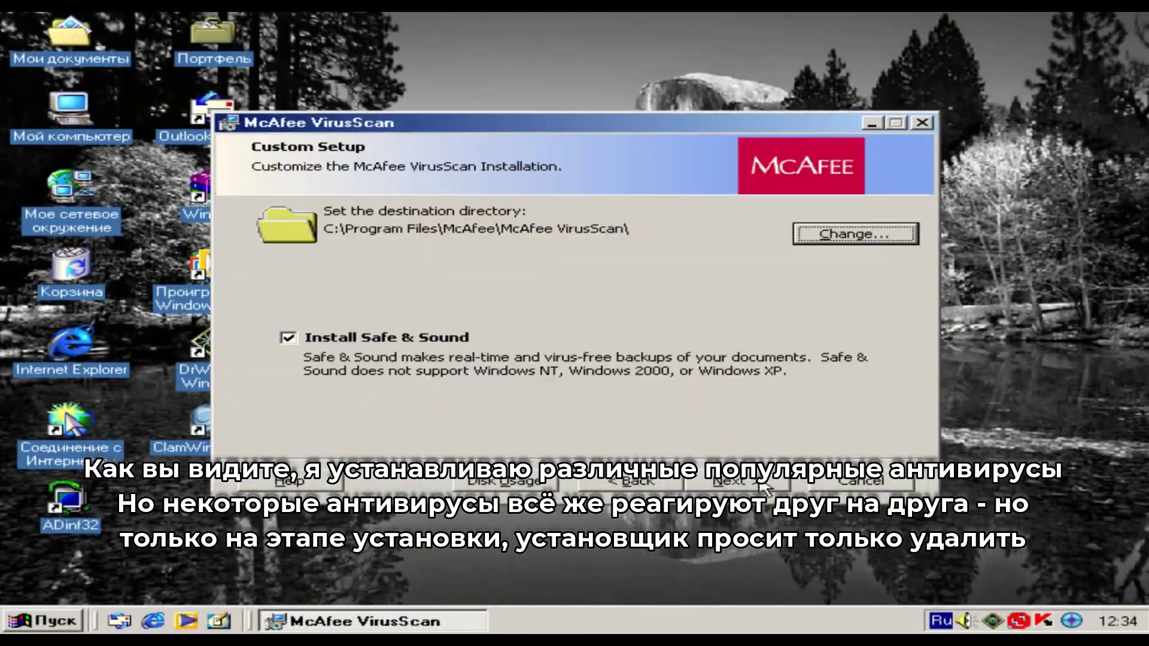
{"action": "left_click", "coordinate": [731, 480]}
{"action": "left_click", "coordinate": [726, 482]}
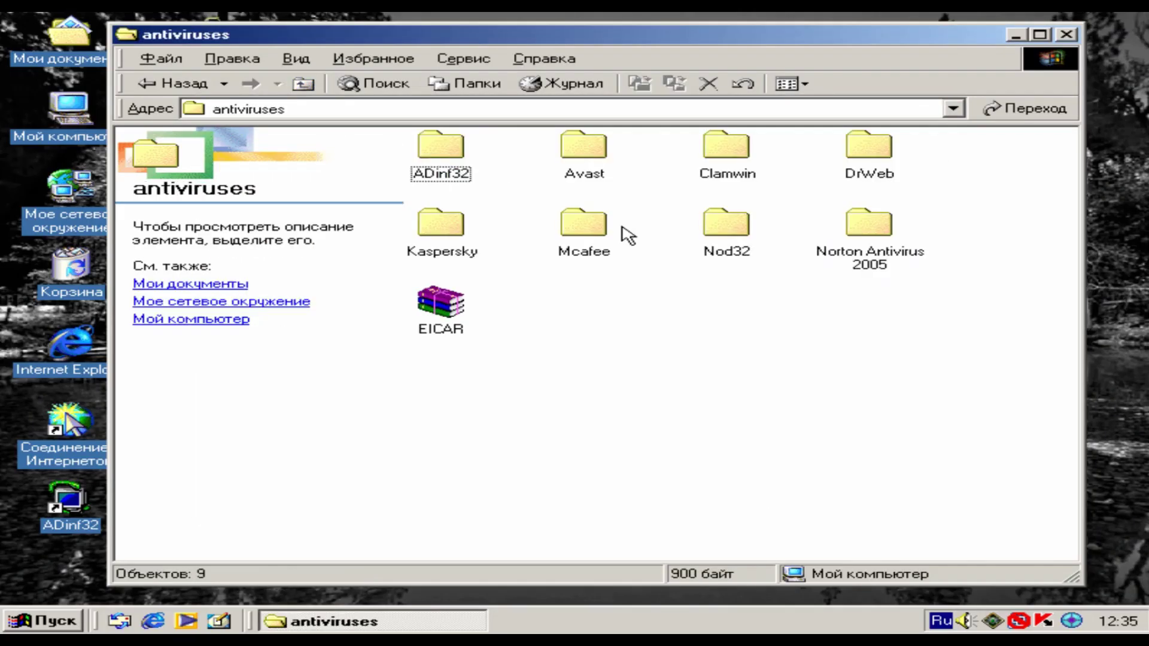
- Minimize the antiviruses window, dismiss the NOD32 outdated-database warning, and exit ADinf32
{"action": "left_click", "coordinate": [1015, 34]}
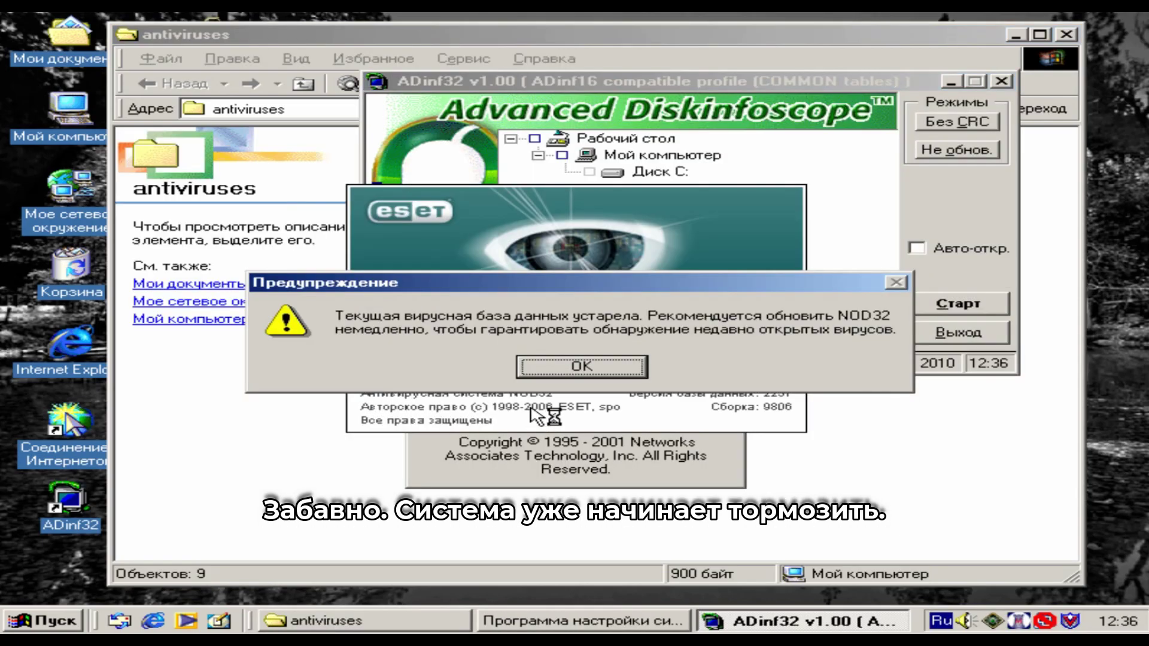
{"action": "left_click", "coordinate": [558, 369]}
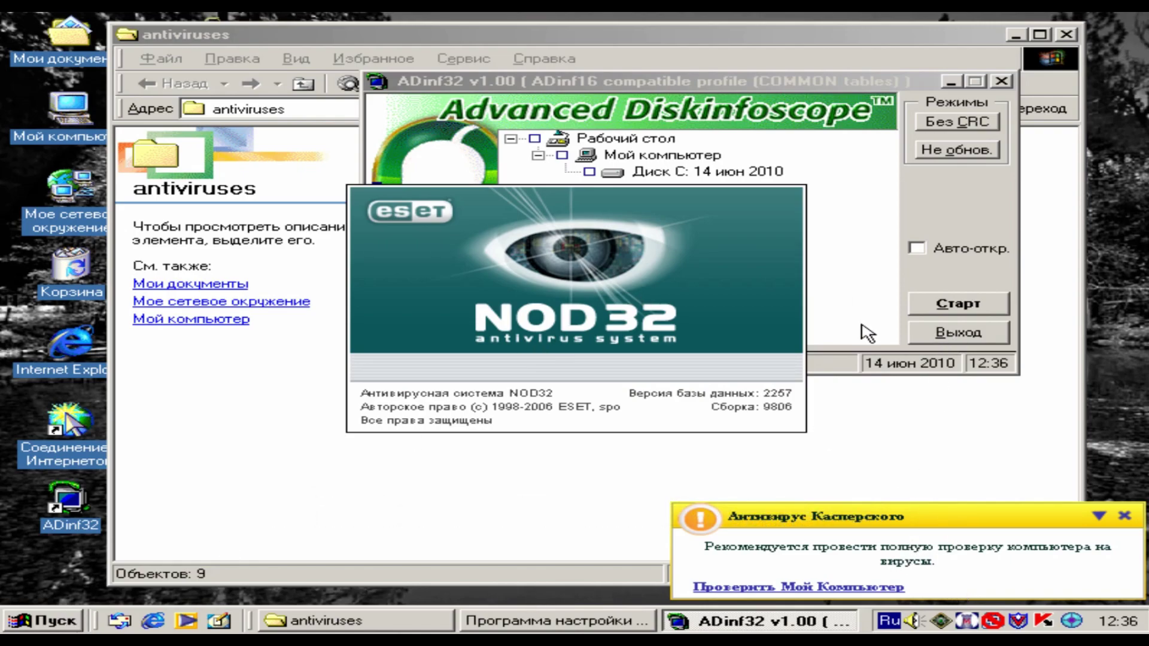
{"action": "left_click", "coordinate": [940, 331]}
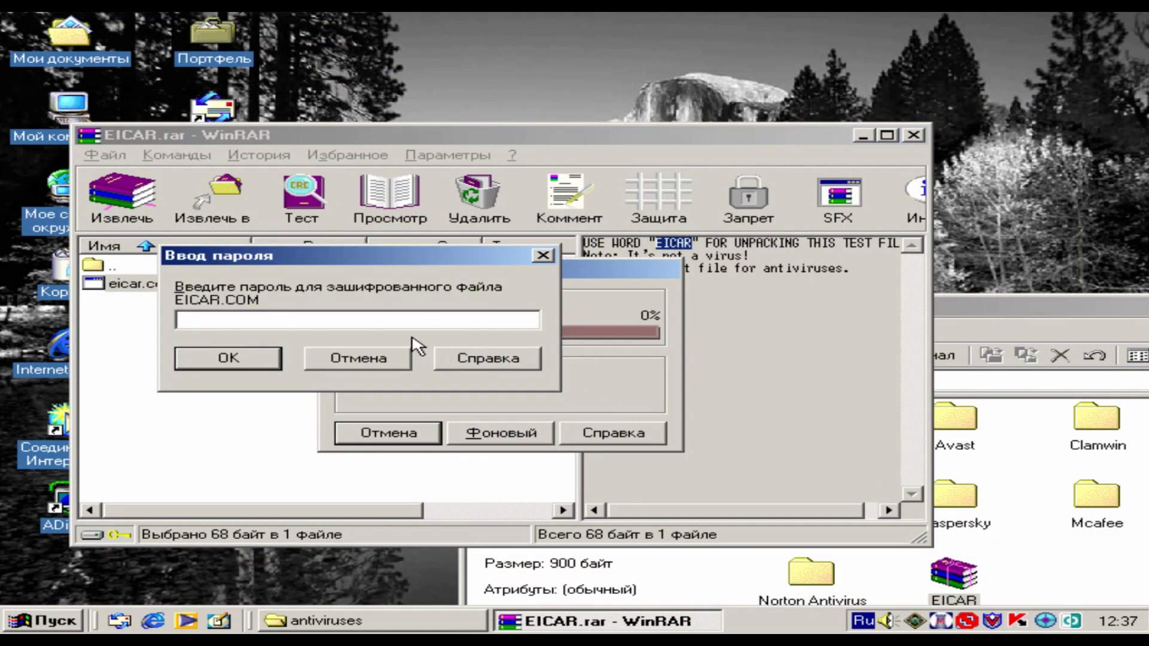
- Enter the EICAR.rar archive password and confirm to extract EICAR.COM
{"action": "type", "text": "EICAR"}
{"action": "left_click", "coordinate": [250, 362]}
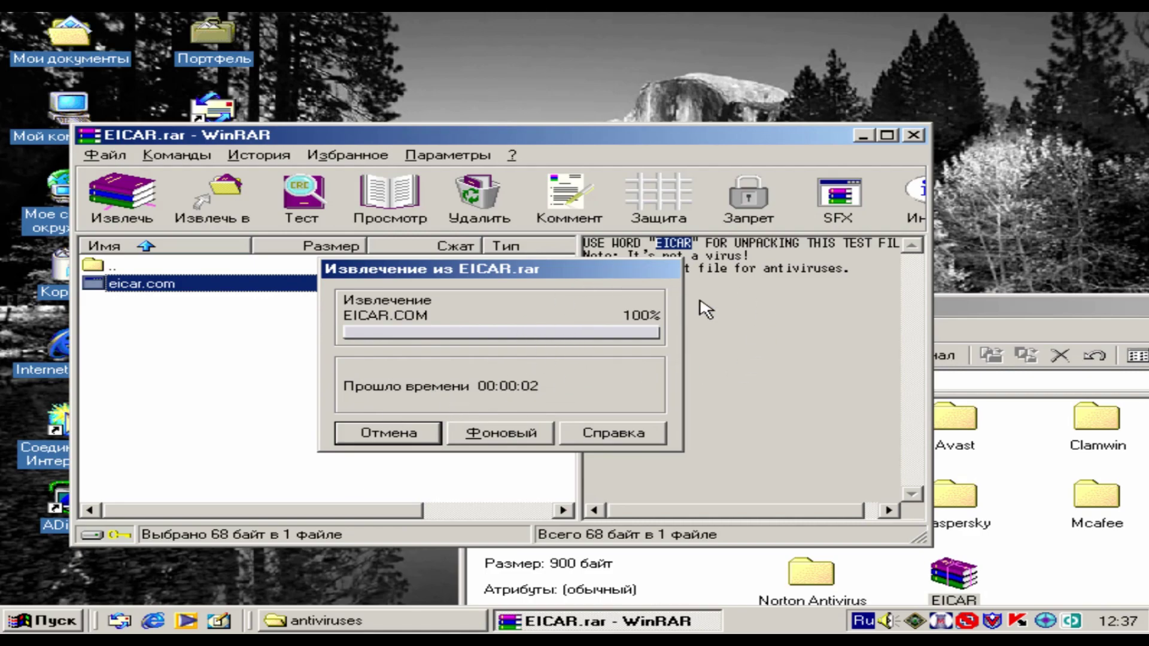
- Press Ctrl+Alt+Del on the frozen system to bring up the task list
{"action": "key", "text": "ctrl+alt+Delete"}
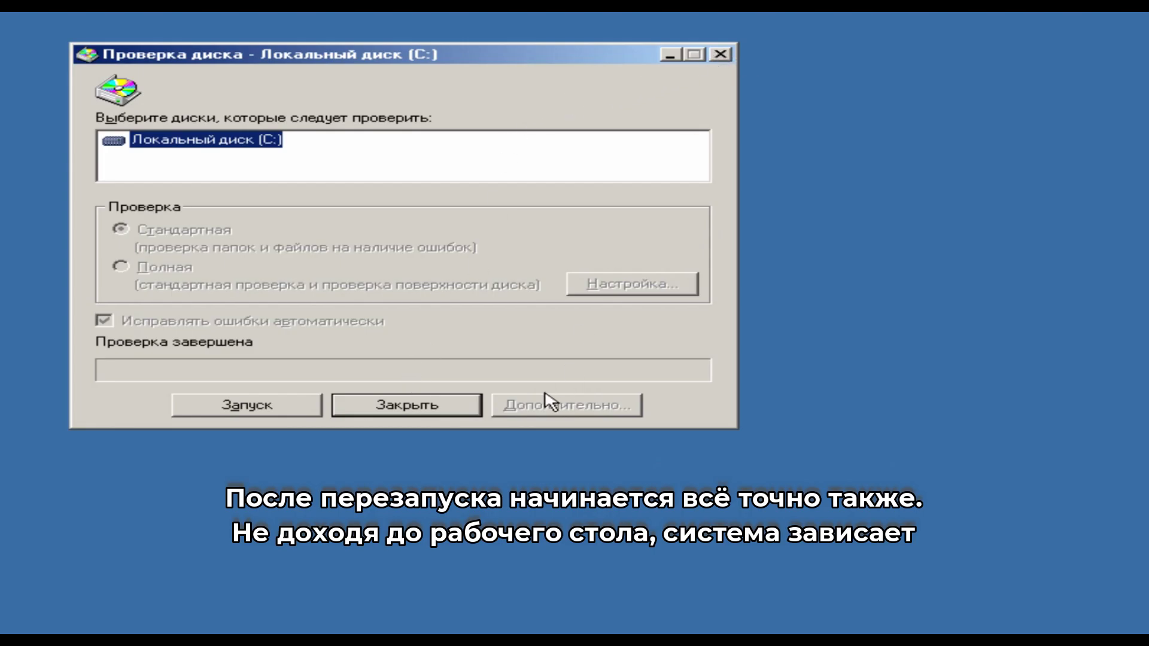
- Cancel the task list, dismiss VMware's key warning, and retry Ctrl+Alt+Del and Alt+Insert
{"action": "key", "text": "ctrl+alt+Delete"}
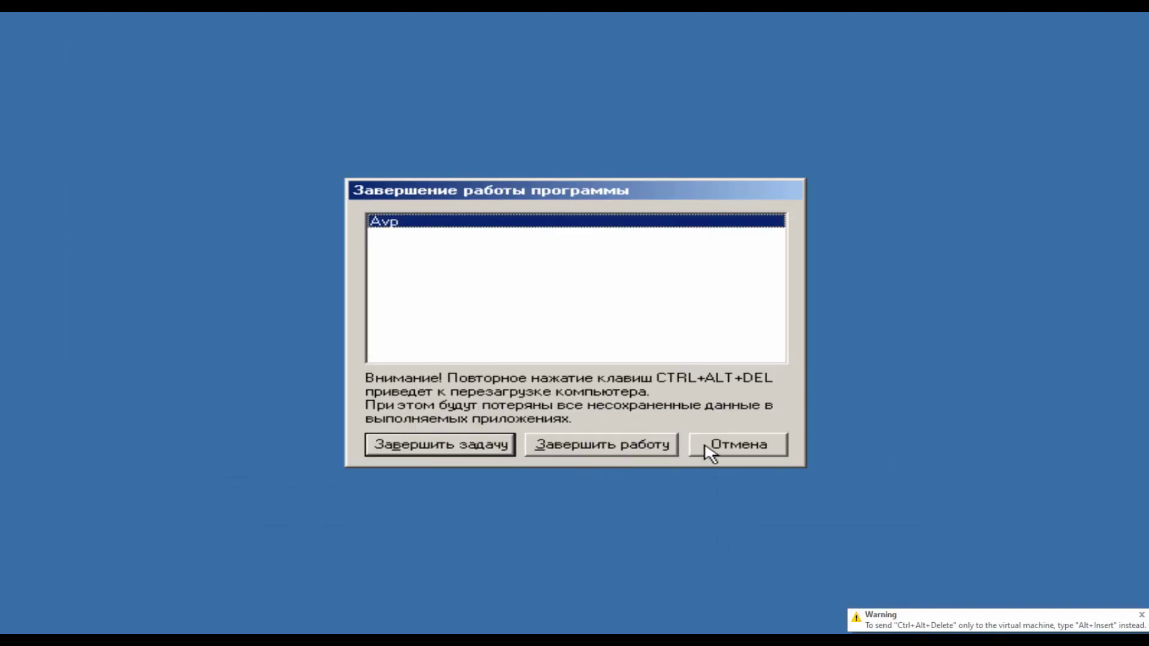
{"action": "left_click", "coordinate": [707, 447]}
{"action": "left_click", "coordinate": [1140, 620]}
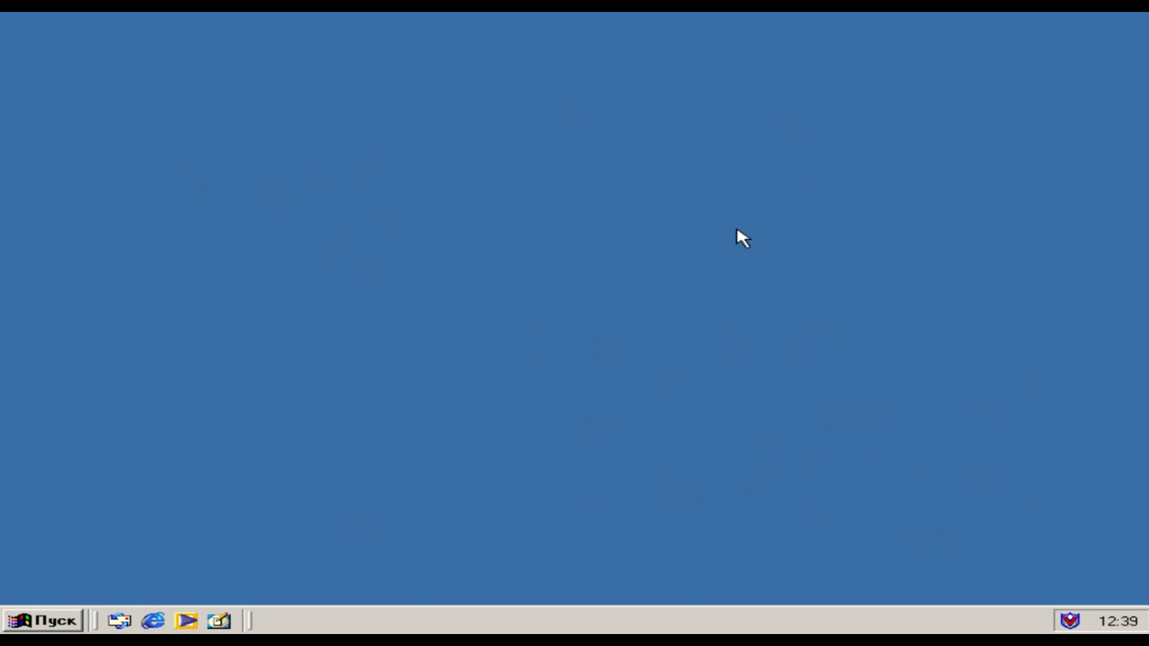
{"action": "key", "text": "ctrl+alt+Delete"}
{"action": "key", "text": "alt+Insert"}
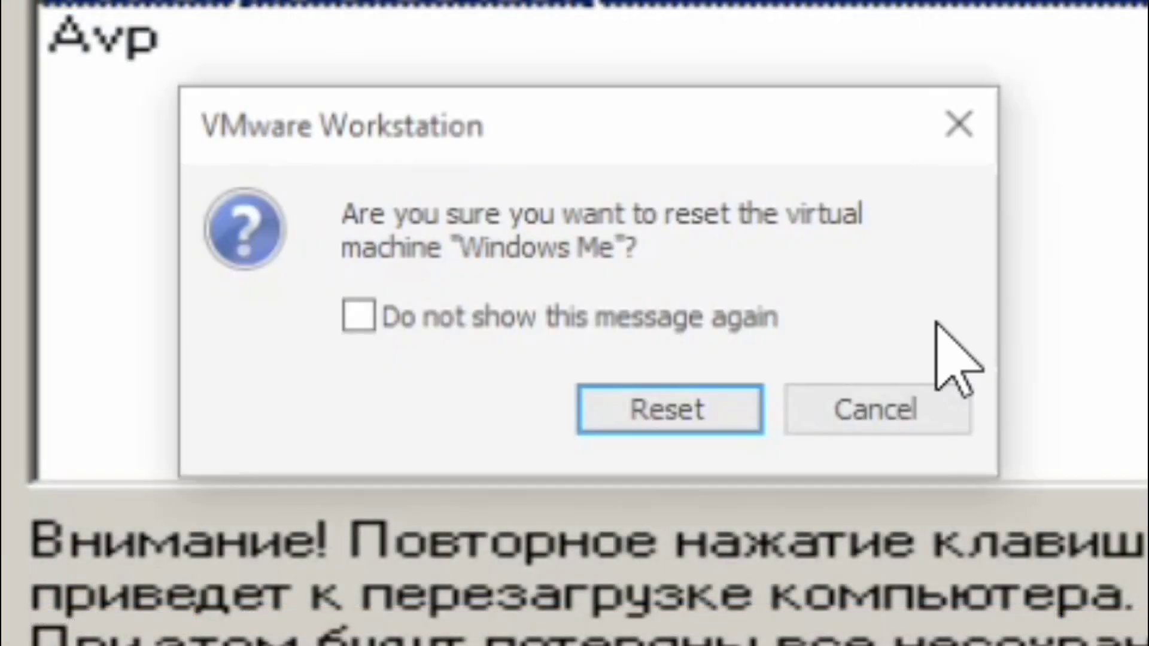
- Confirm the VM reset, force-close unresponsive VMware, and check the EICAR folder holds 0 objects
{"action": "left_click", "coordinate": [720, 426]}
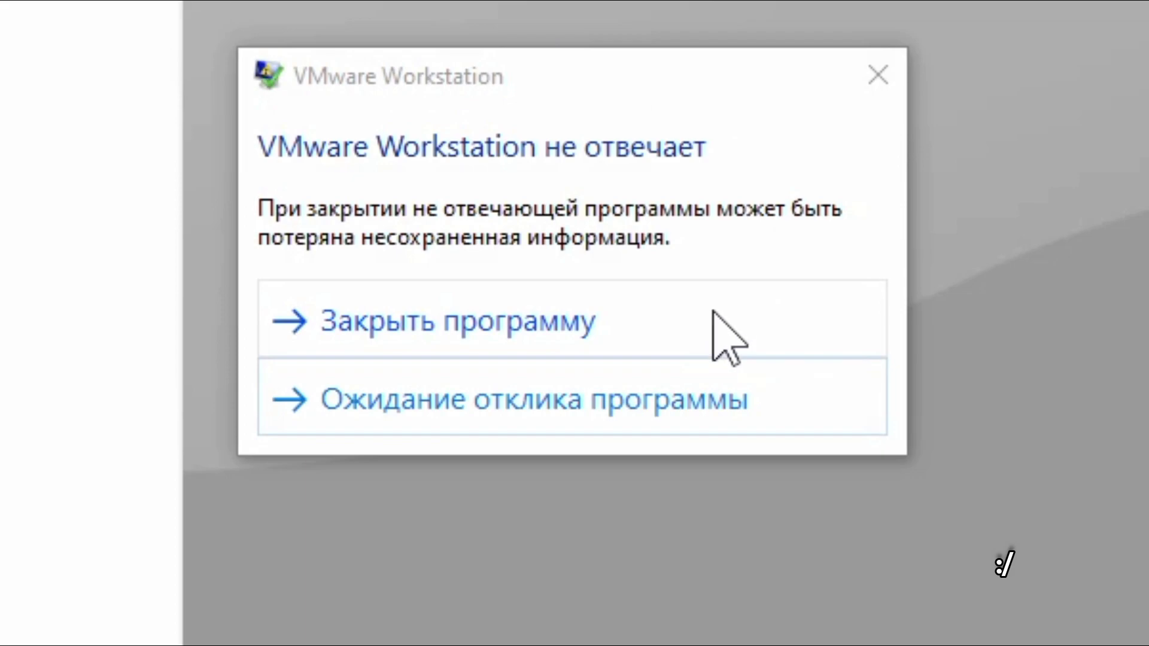
{"action": "left_click", "coordinate": [816, 313]}
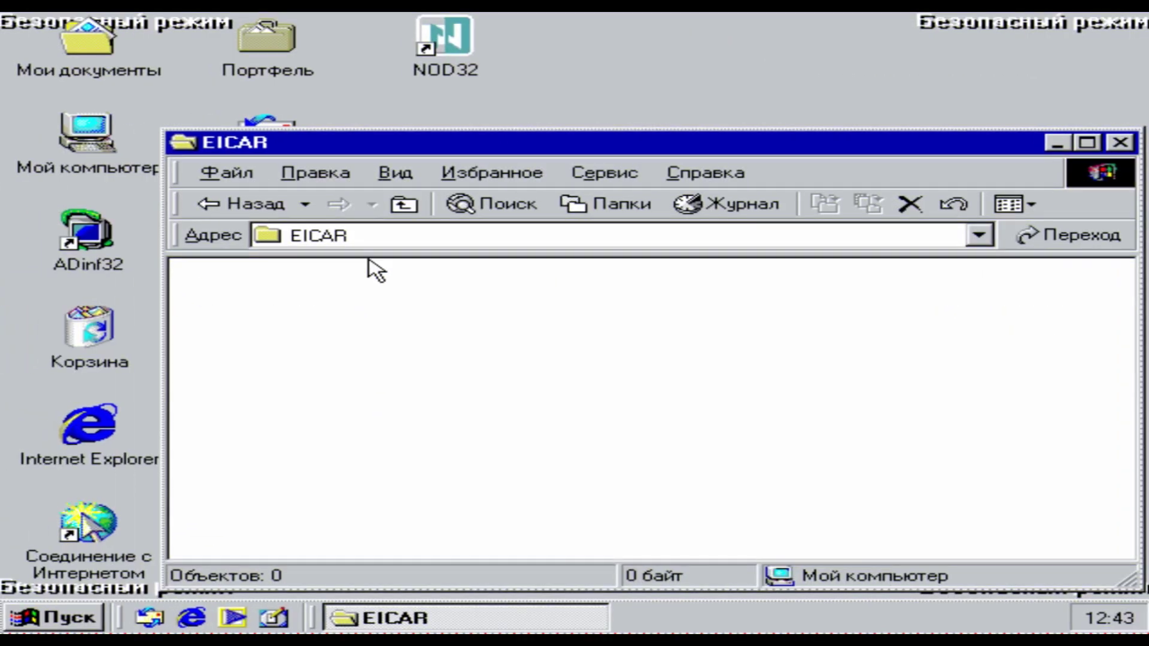
{"action": "left_click_drag", "start_coordinate": [536, 426], "coordinate": [206, 235]}
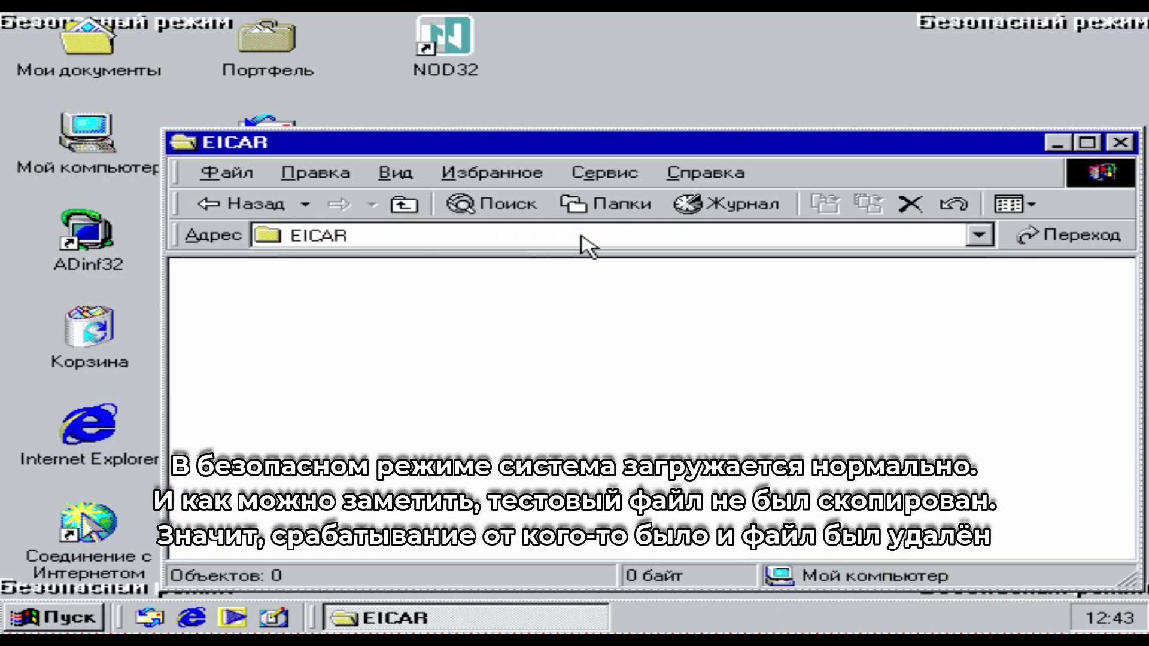
- Copy eicar.com from EICAR.rar into the EICAR folder, entering the archive password
{"action": "key", "text": "BackSpace"}
{"action": "double_click", "coordinate": [971, 386]}
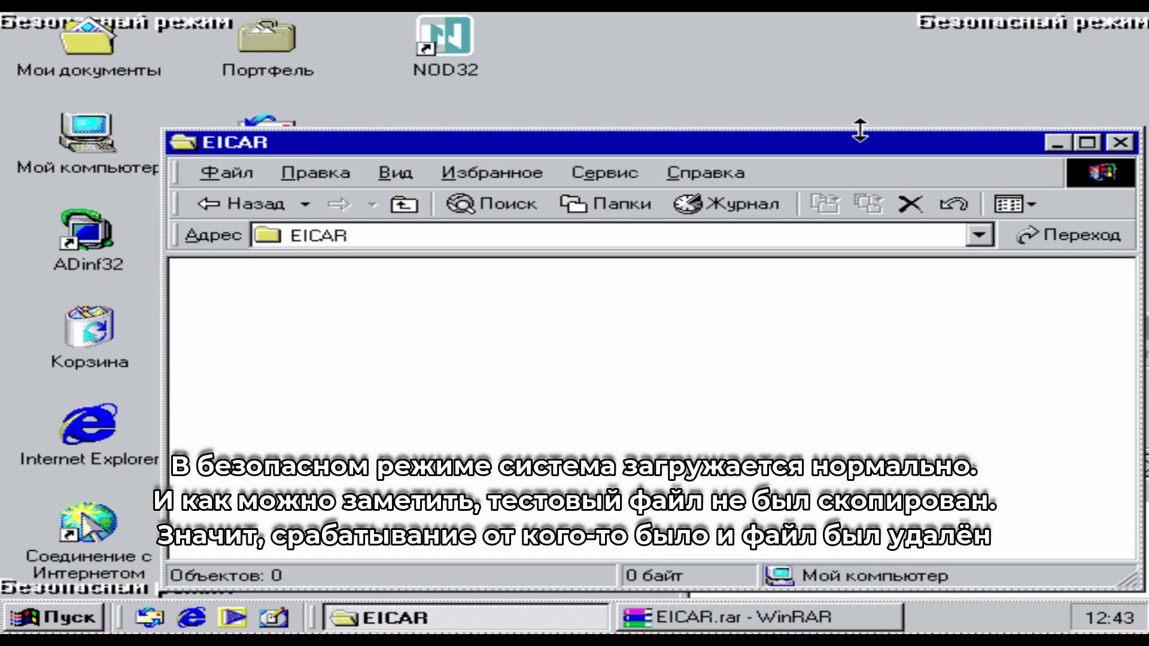
{"action": "left_click_drag", "start_coordinate": [859, 139], "coordinate": [719, 37]}
{"action": "left_click_drag", "start_coordinate": [1032, 513], "coordinate": [249, 271]}
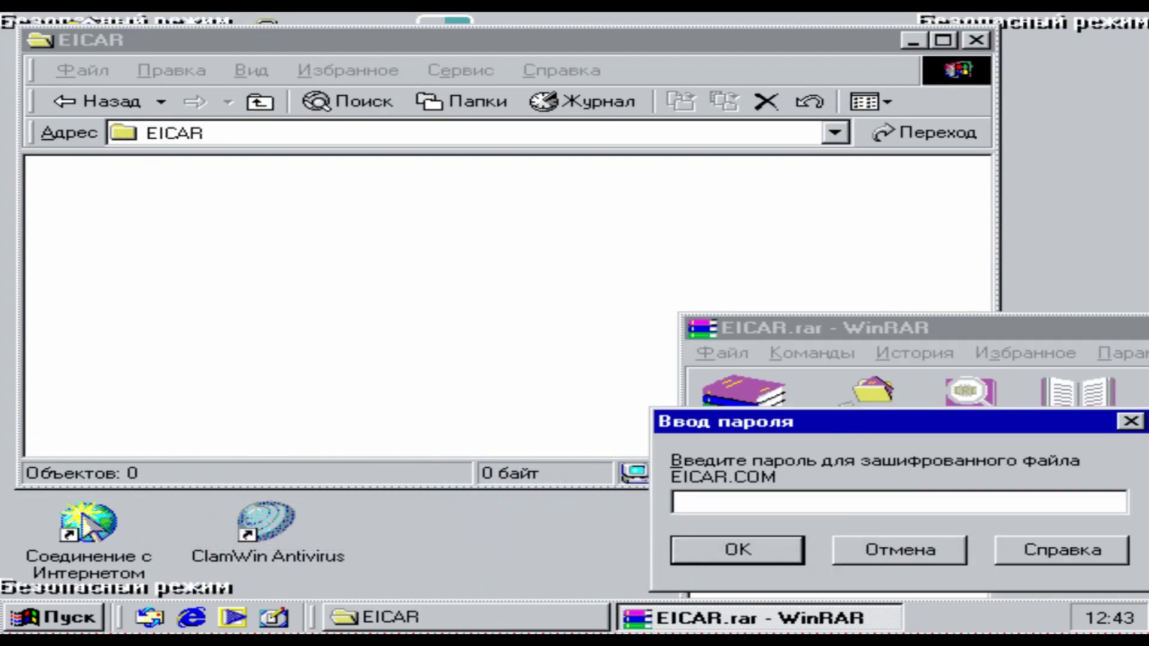
{"action": "type", "text": "123"}
{"action": "key", "text": "Return"}
- Bring the EICAR folder forward and rearrange the extracted EICAR file icon
{"action": "left_click", "coordinate": [563, 306]}
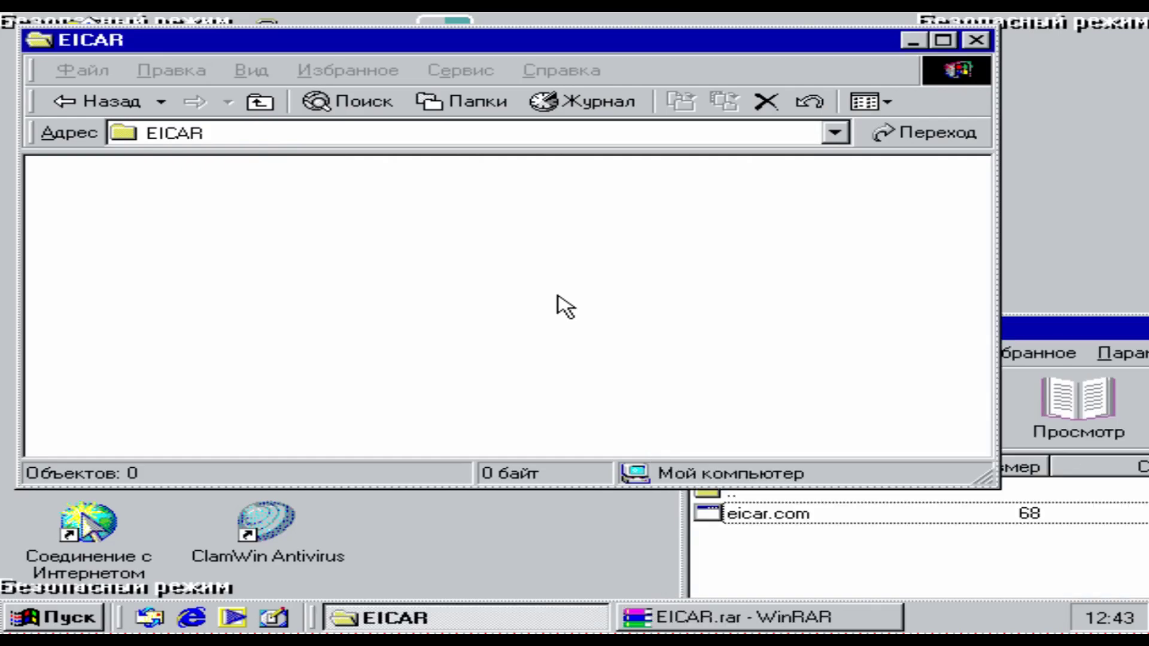
{"action": "right_click", "coordinate": [425, 257]}
{"action": "left_click_drag", "start_coordinate": [89, 245], "coordinate": [117, 219]}
{"action": "left_click", "coordinate": [236, 259]}
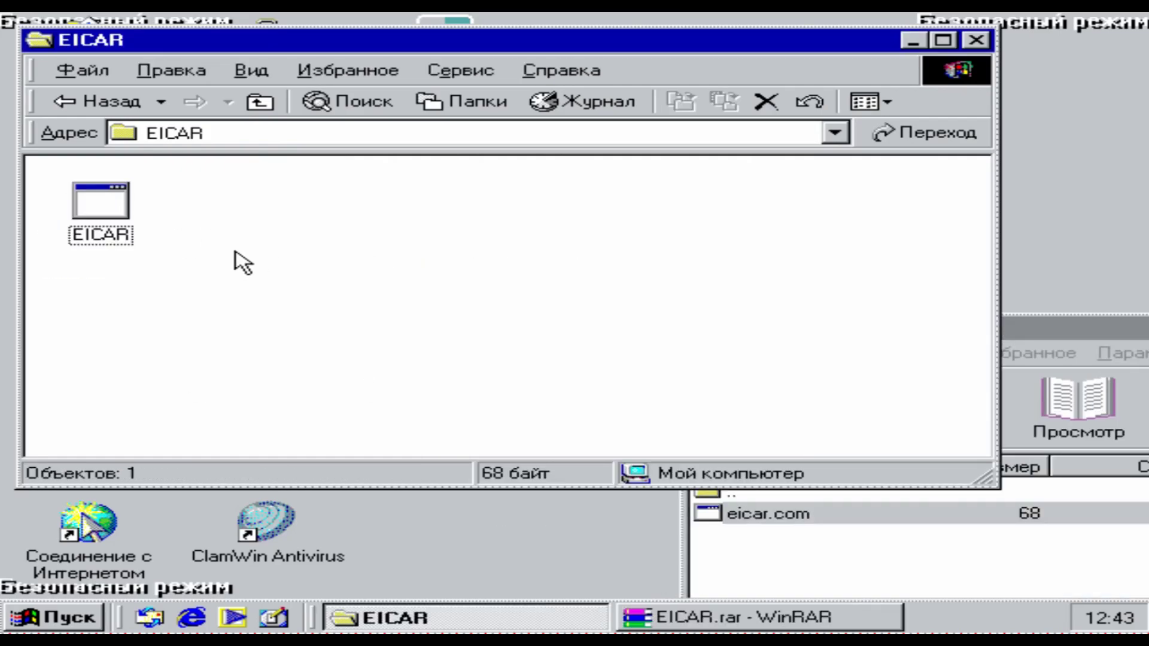
{"action": "left_click_drag", "start_coordinate": [212, 243], "coordinate": [161, 251]}
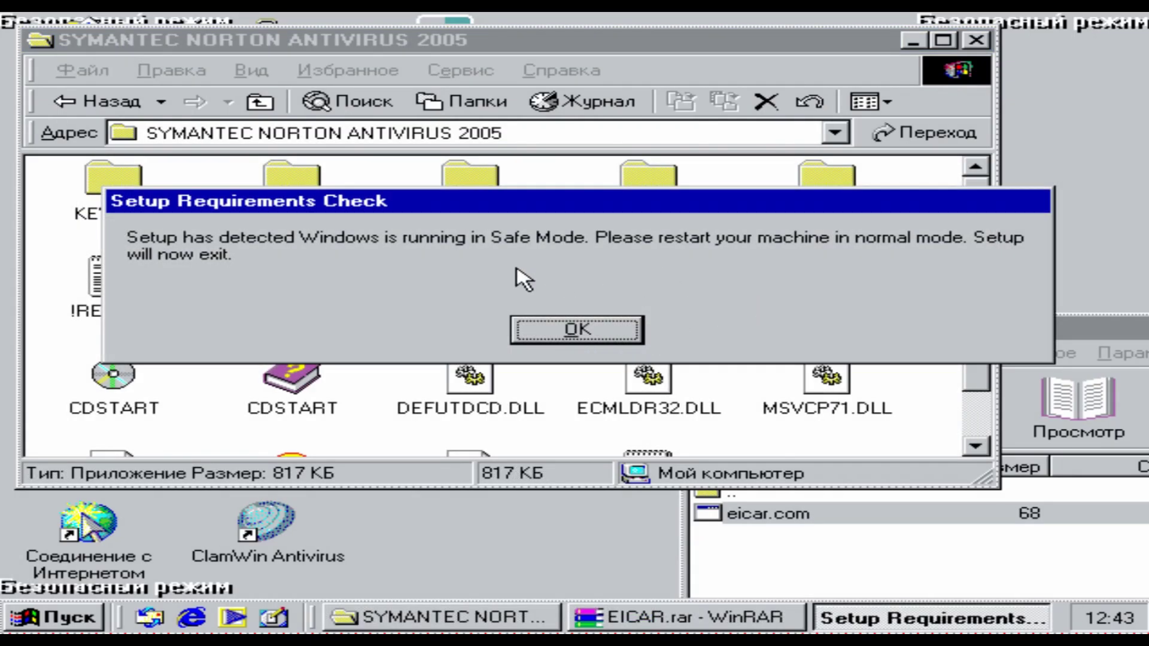
- Dismiss the Norton Safe Mode notice, close Dr.Web, and start NOD32, hitting a fatal exception 0C
{"action": "left_click", "coordinate": [587, 328]}
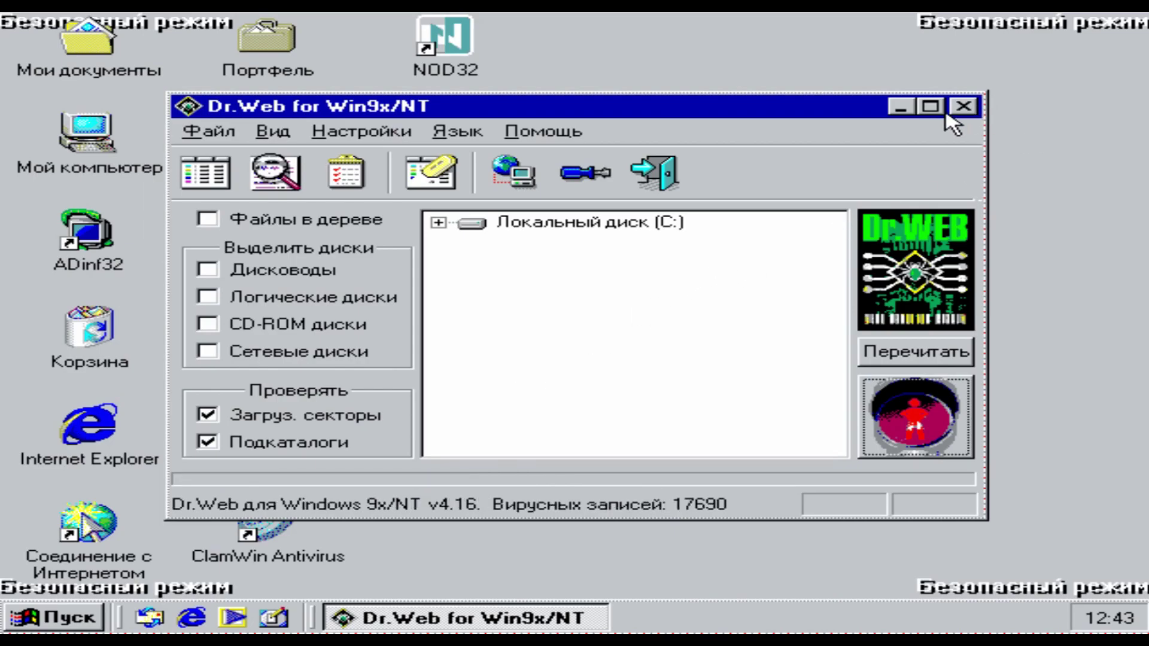
{"action": "left_click", "coordinate": [964, 109]}
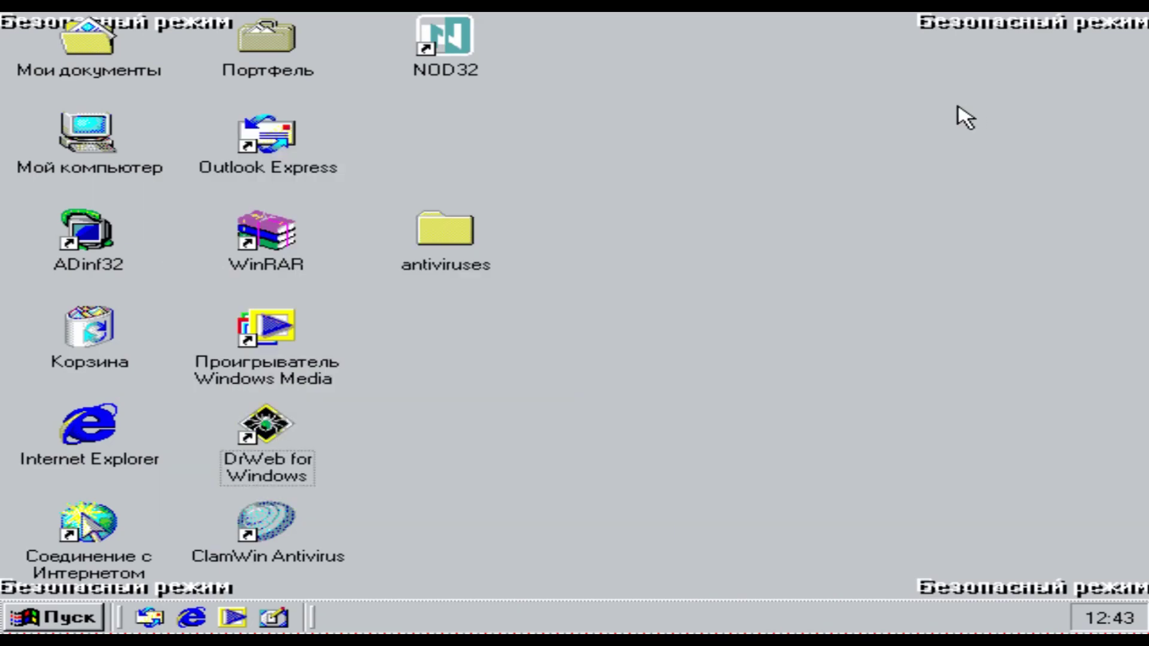
{"action": "double_click", "coordinate": [449, 77]}
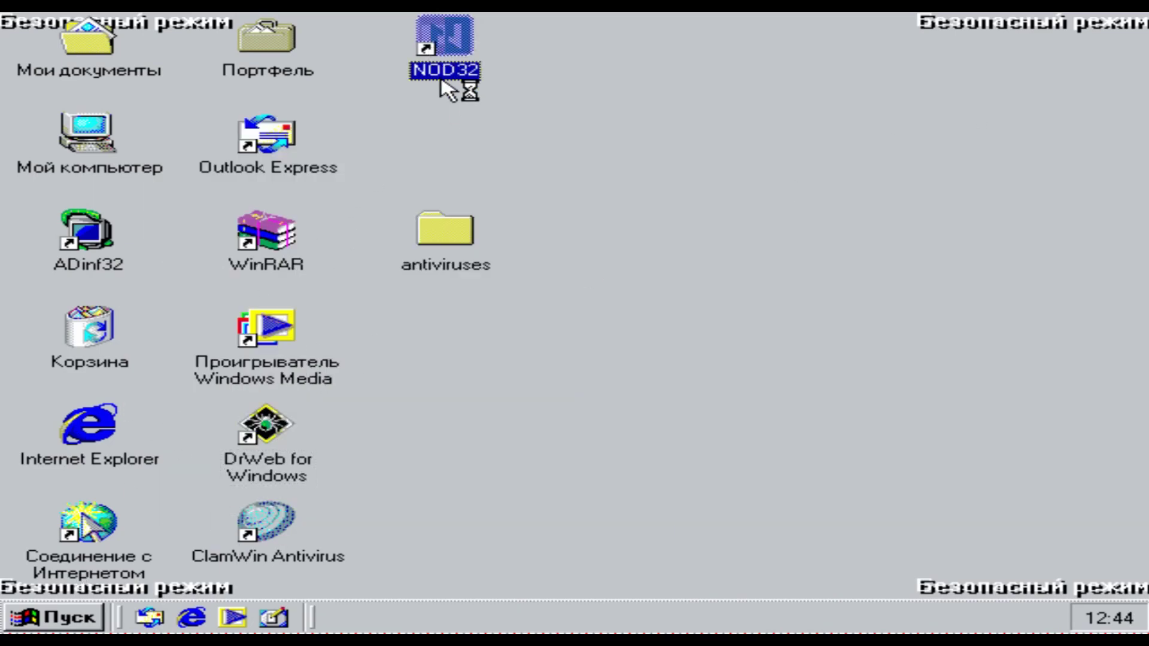
{"action": "left_click", "coordinate": [575, 382]}
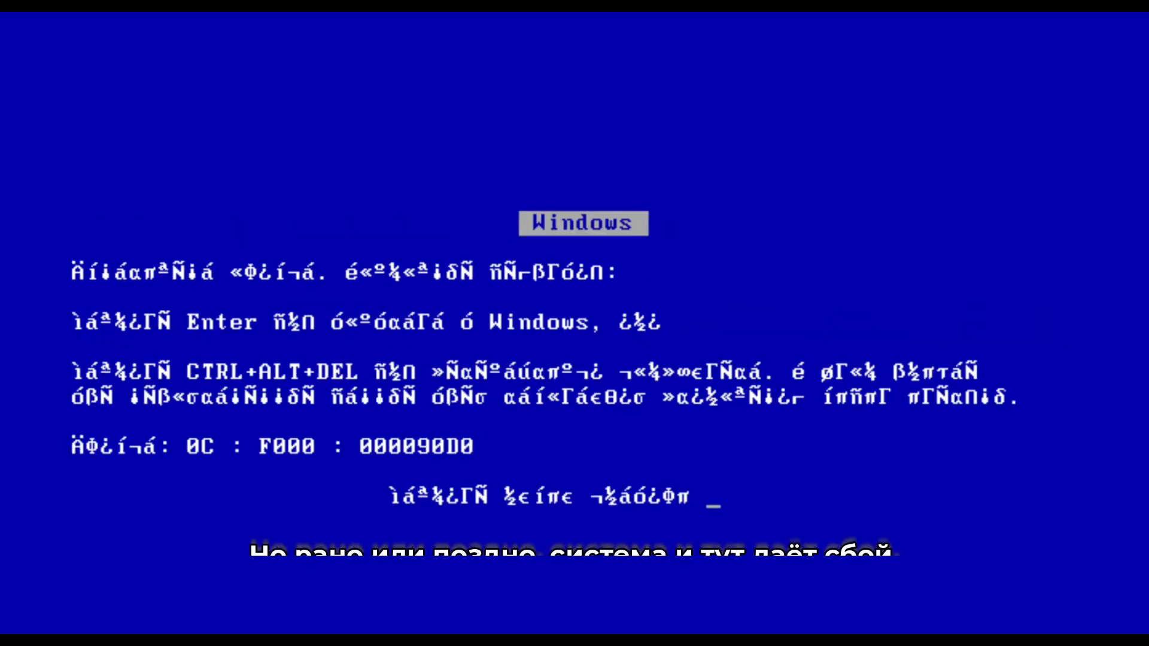
{"action": "key", "text": "Return"}
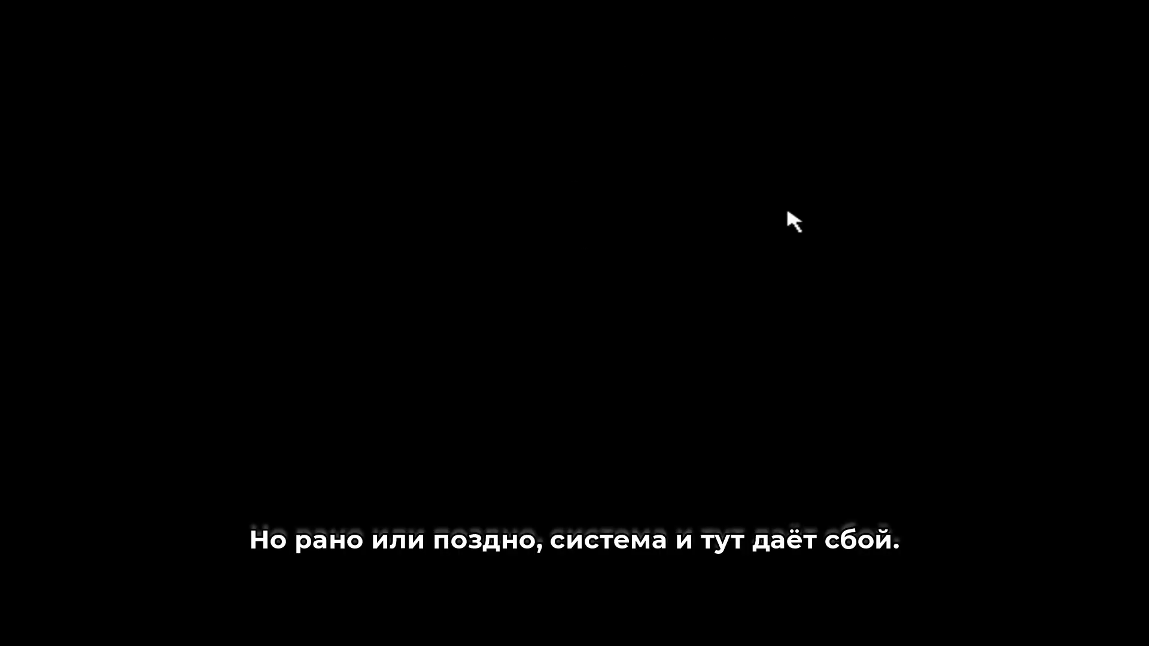